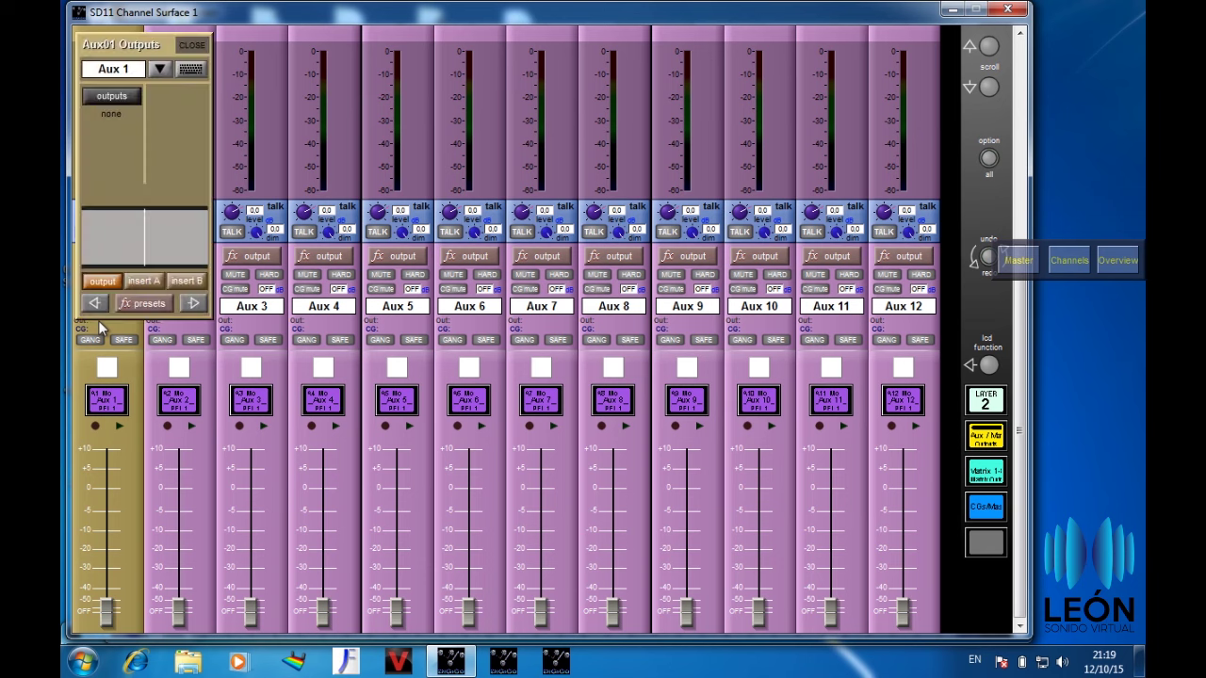
Route the Aux 1 output to Line out 1 in the D-Rack's Line 1-8 signal group.
click(105, 97)
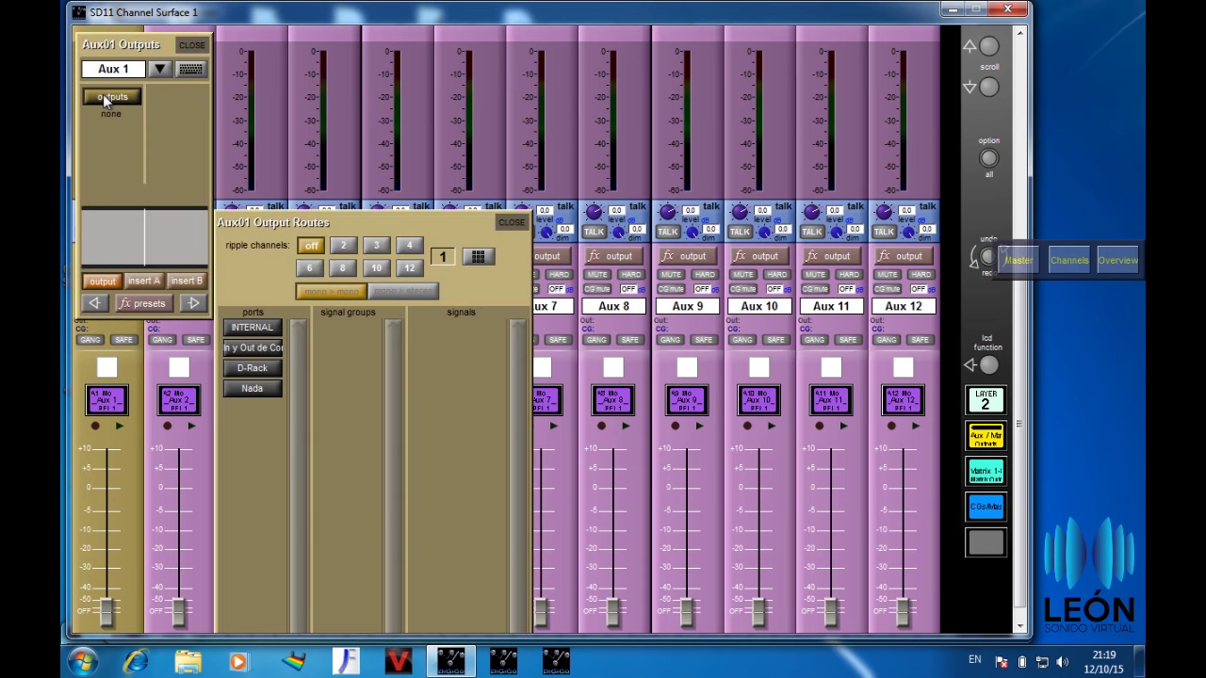
click(258, 371)
click(346, 328)
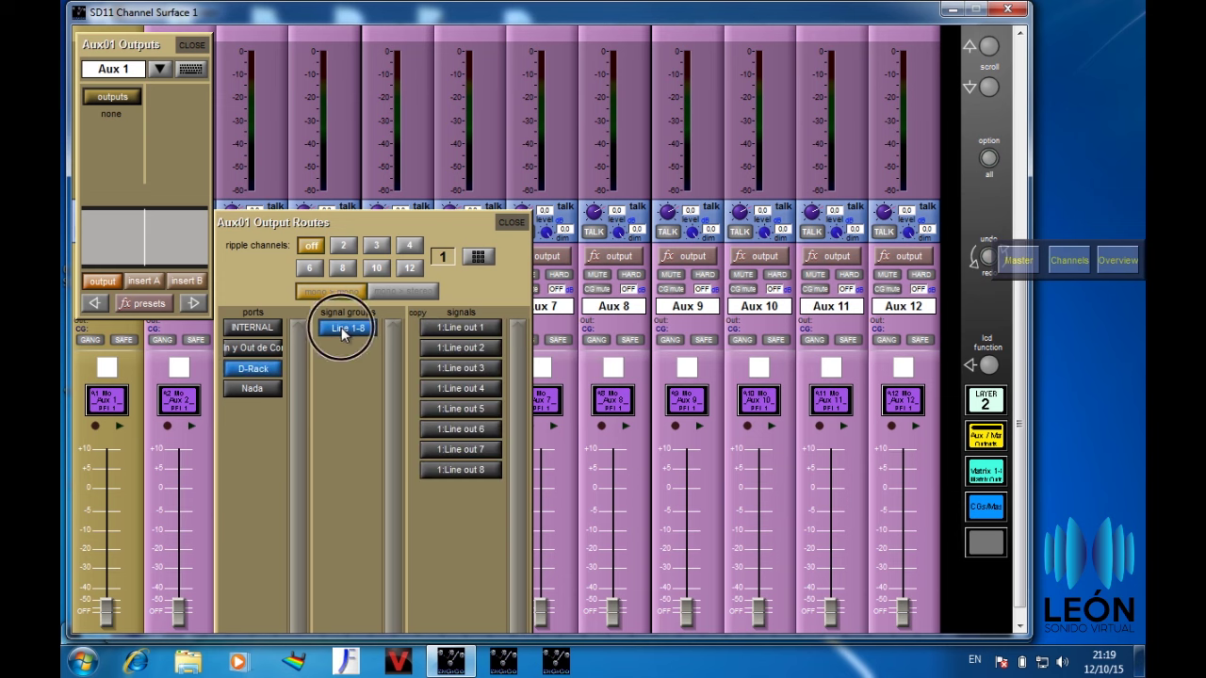
click(458, 328)
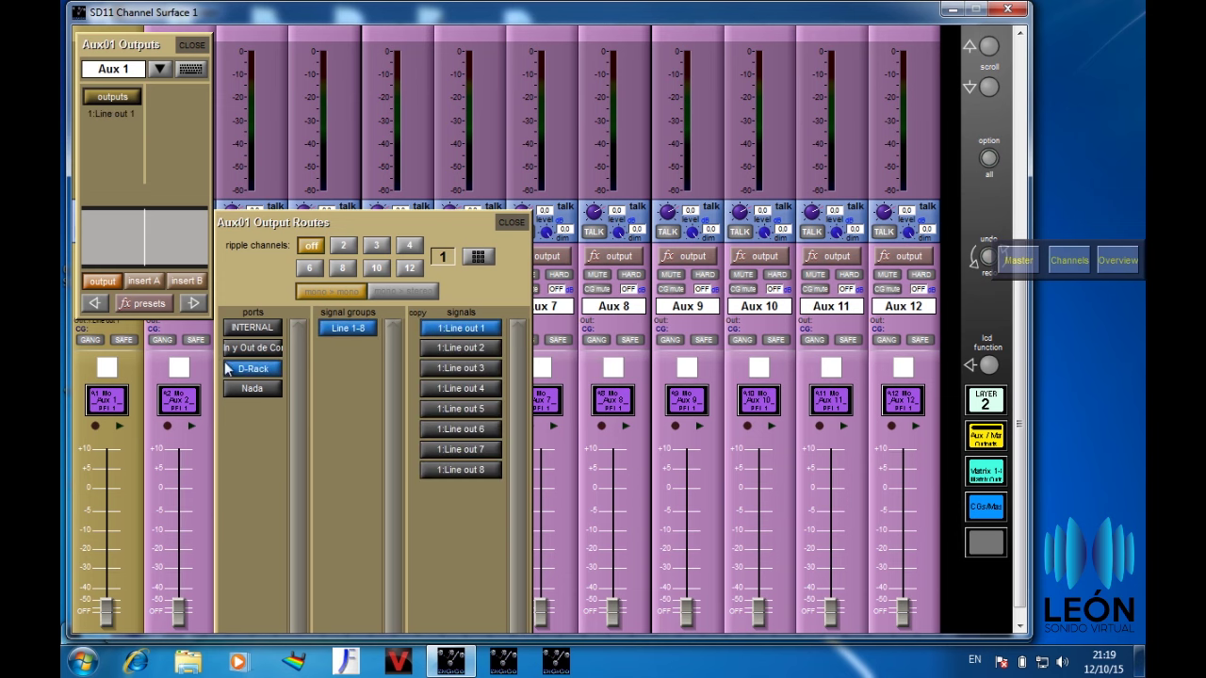
Route the Aux 2 output to Line out 2 in the D-Rack's Line 1-8 signal group.
click(193, 303)
click(327, 349)
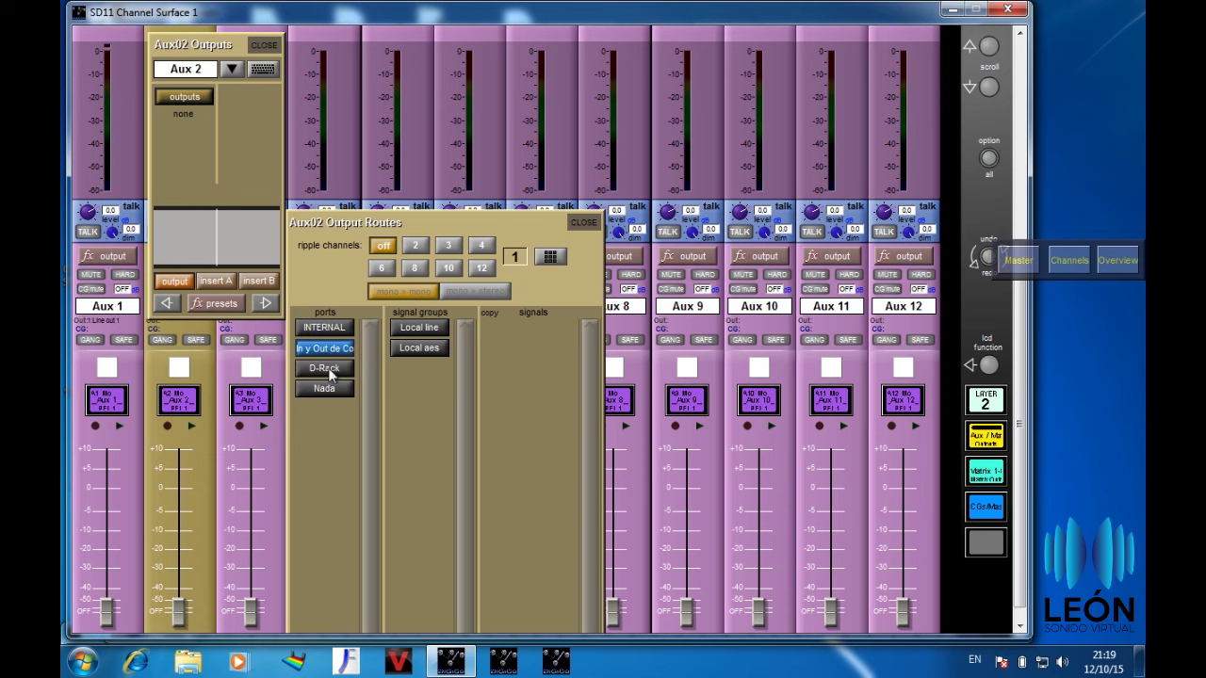
click(325, 368)
click(419, 328)
click(524, 350)
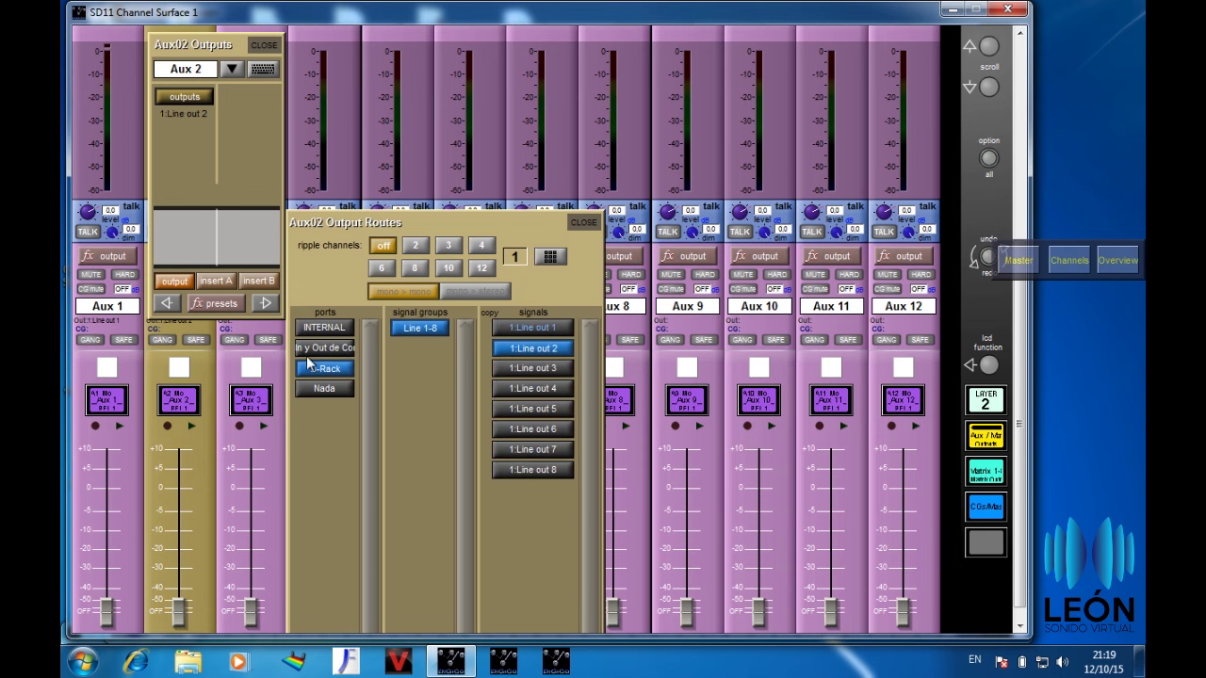
Route the Aux 3 output to Line out 3 in the D-Rack's Line 1-8 signal group.
click(264, 303)
click(394, 368)
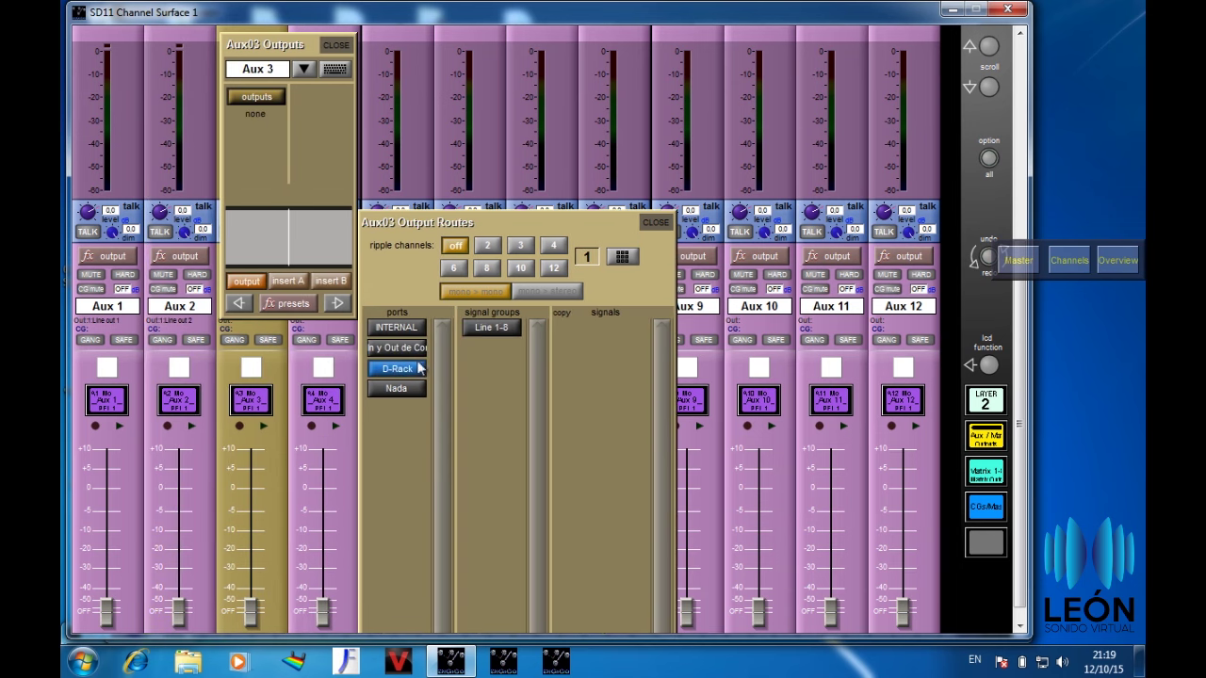
click(502, 328)
click(611, 369)
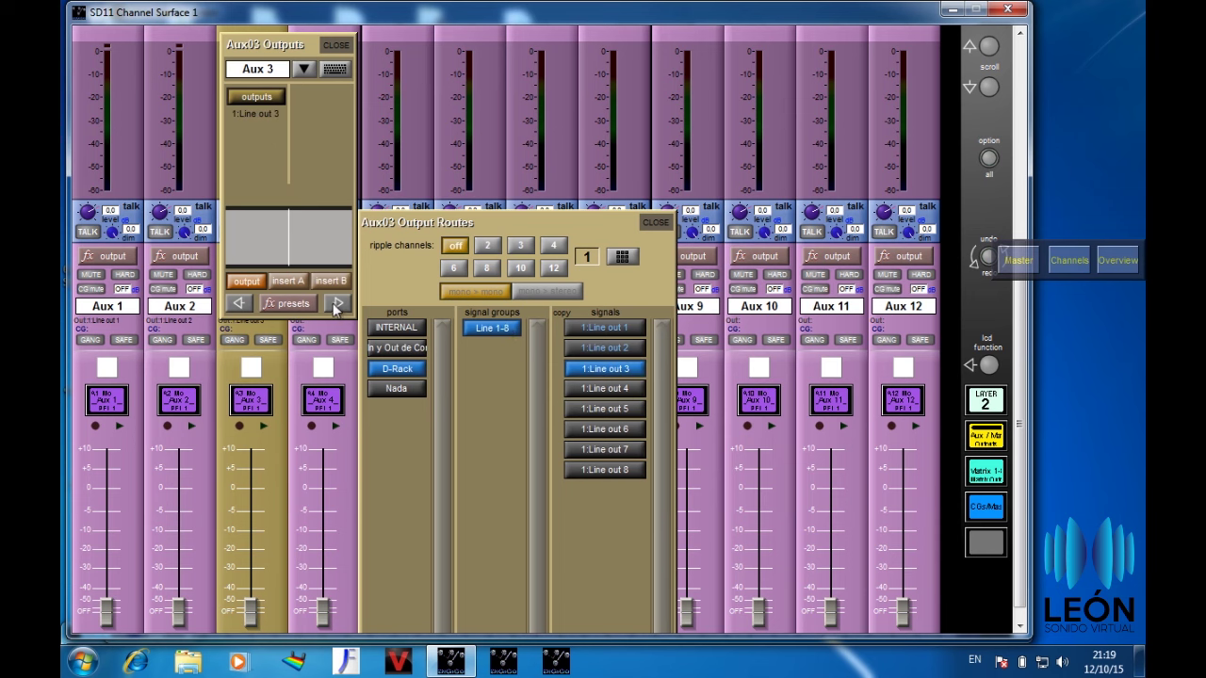
Route the Aux 4 output to Line out 4 in the D-Rack's Line 1-8 signal group.
click(337, 302)
click(478, 371)
click(563, 329)
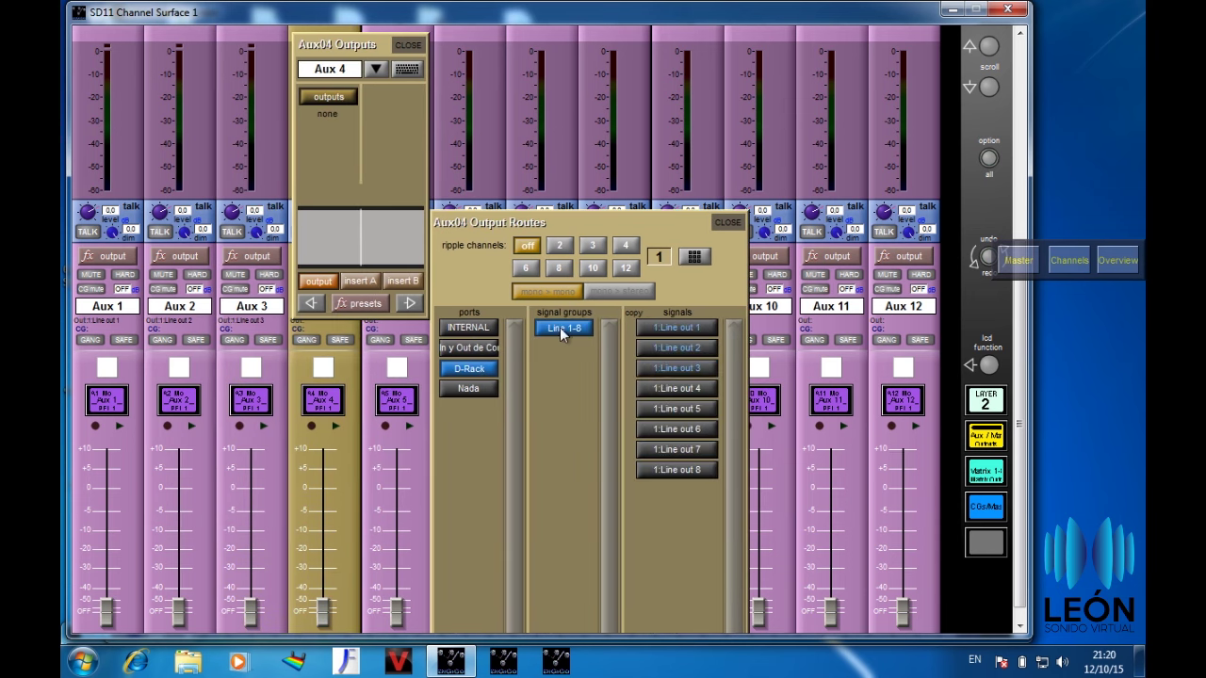
click(669, 389)
Route the Aux 5 output to Line out 5 in the D-Rack's Line 1-8 signal group.
click(409, 302)
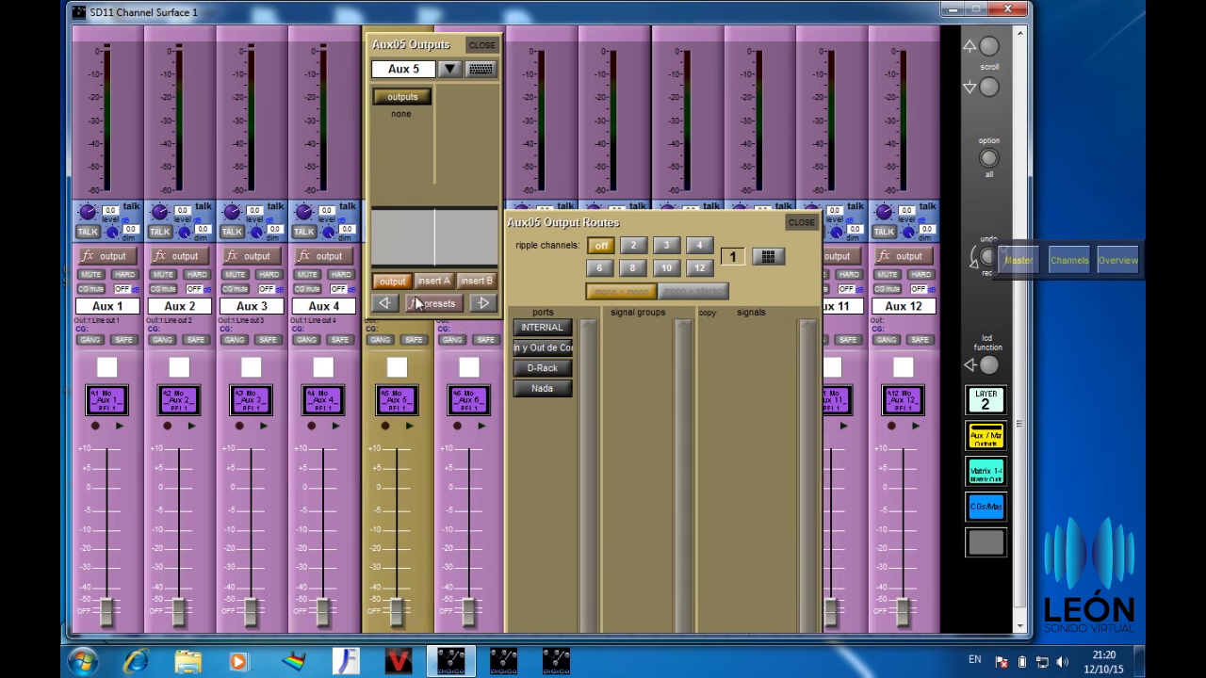
click(542, 369)
click(640, 329)
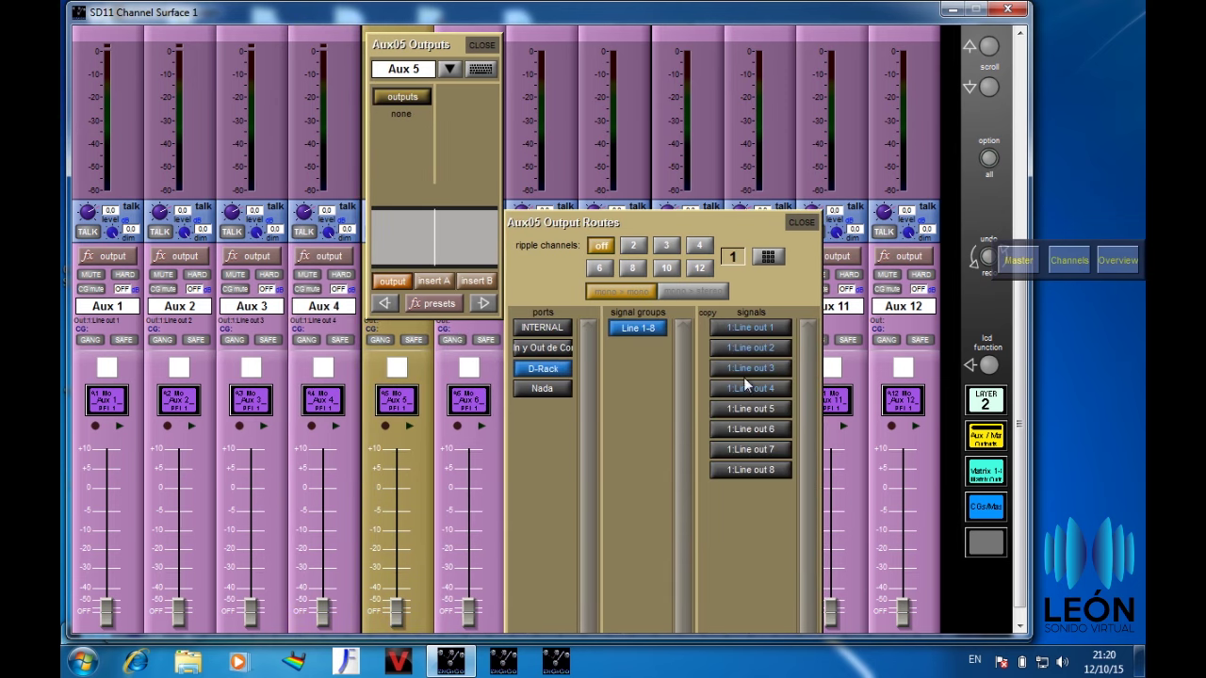
click(751, 409)
Route the Aux 6 output to Line out 6 in the D-Rack's Line 1-8 signal group.
click(483, 302)
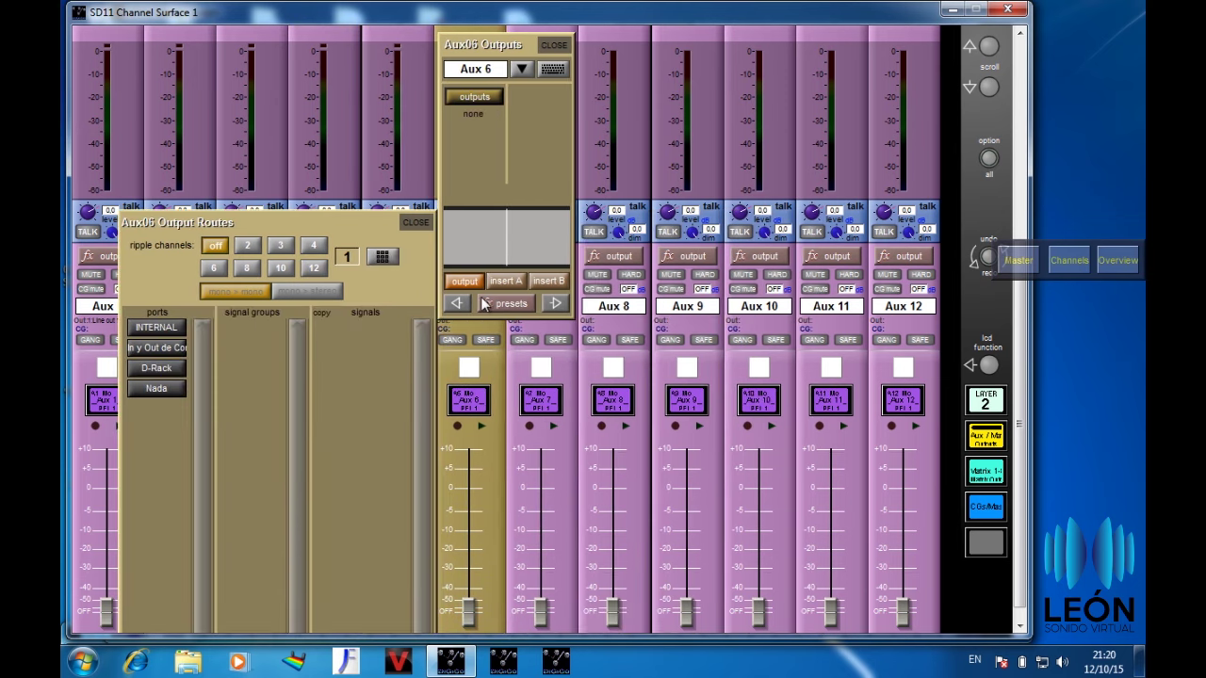
click(156, 369)
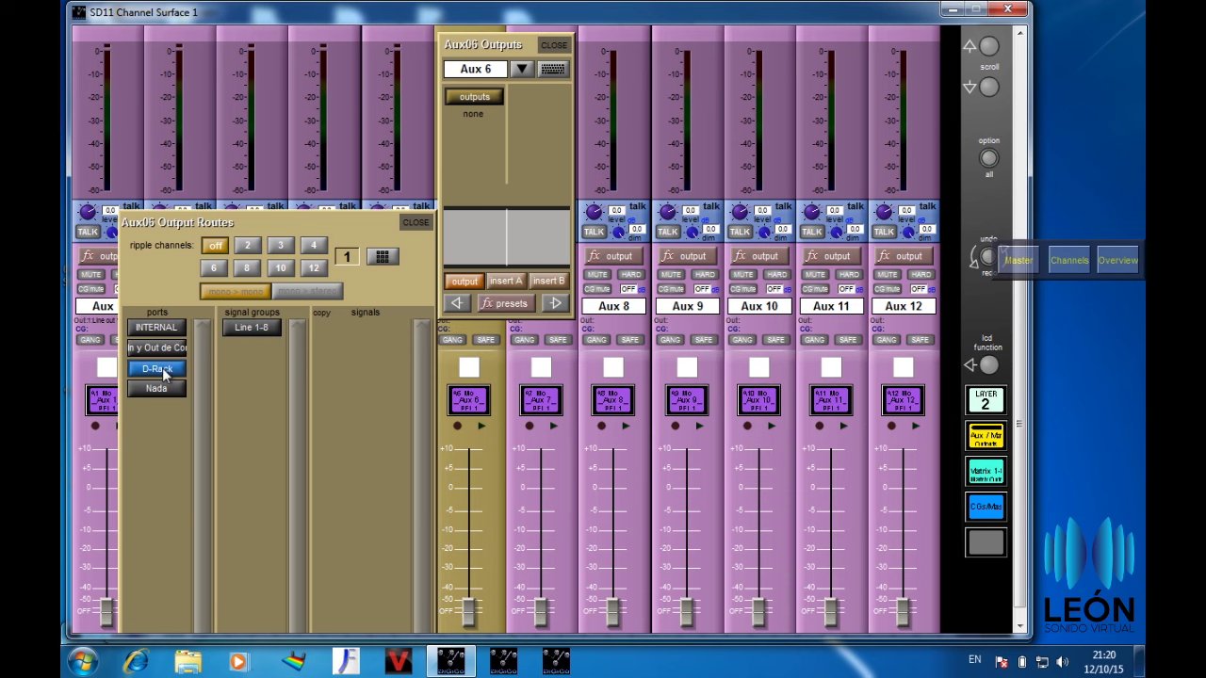
click(241, 332)
click(364, 430)
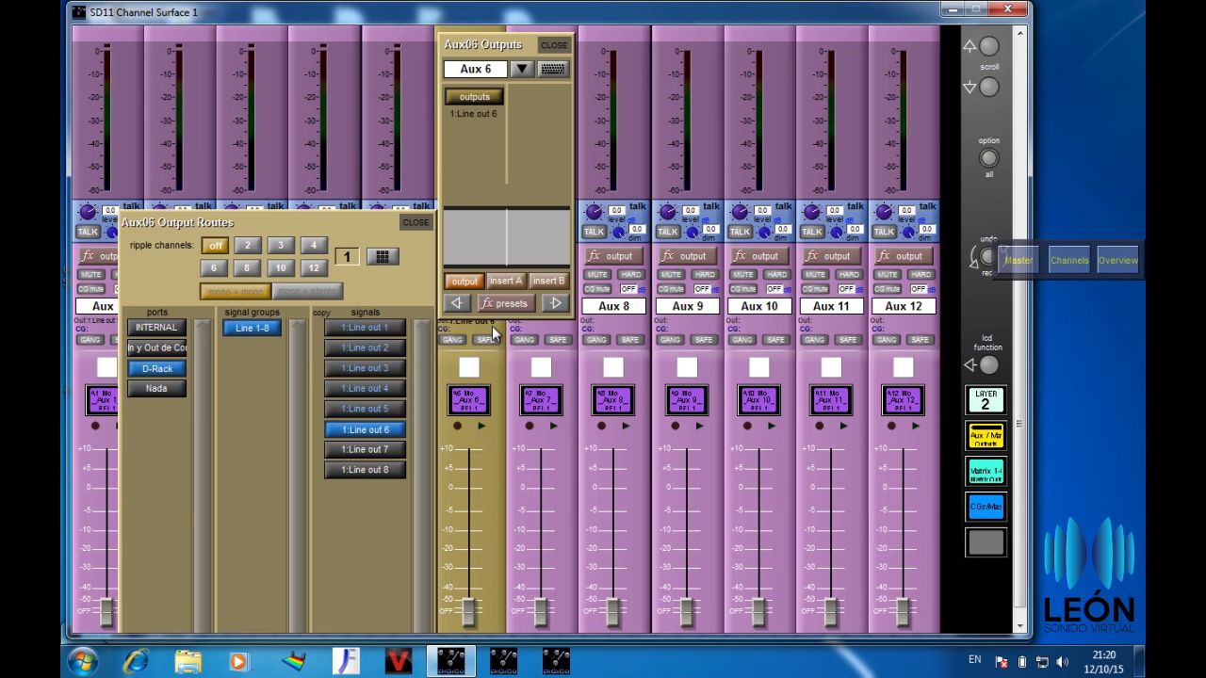
Route the Aux 7 output to Line out 7 in the D-Rack's Line 1-8 signal group.
click(556, 304)
click(236, 371)
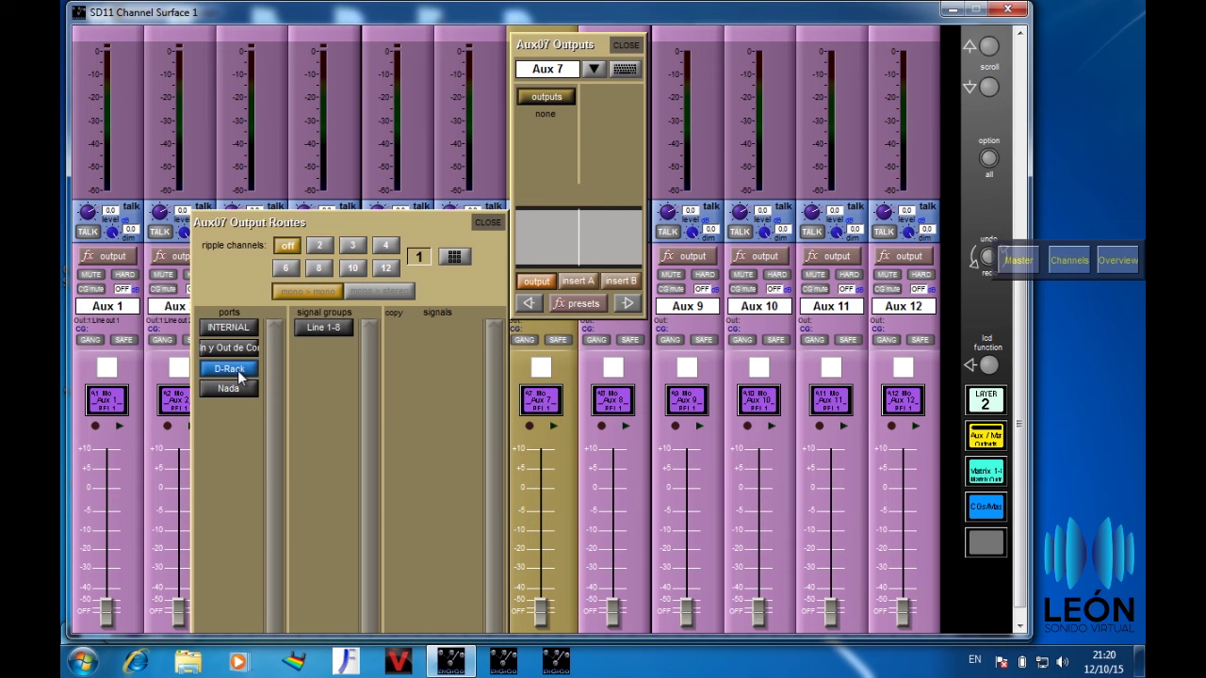
click(324, 328)
click(459, 453)
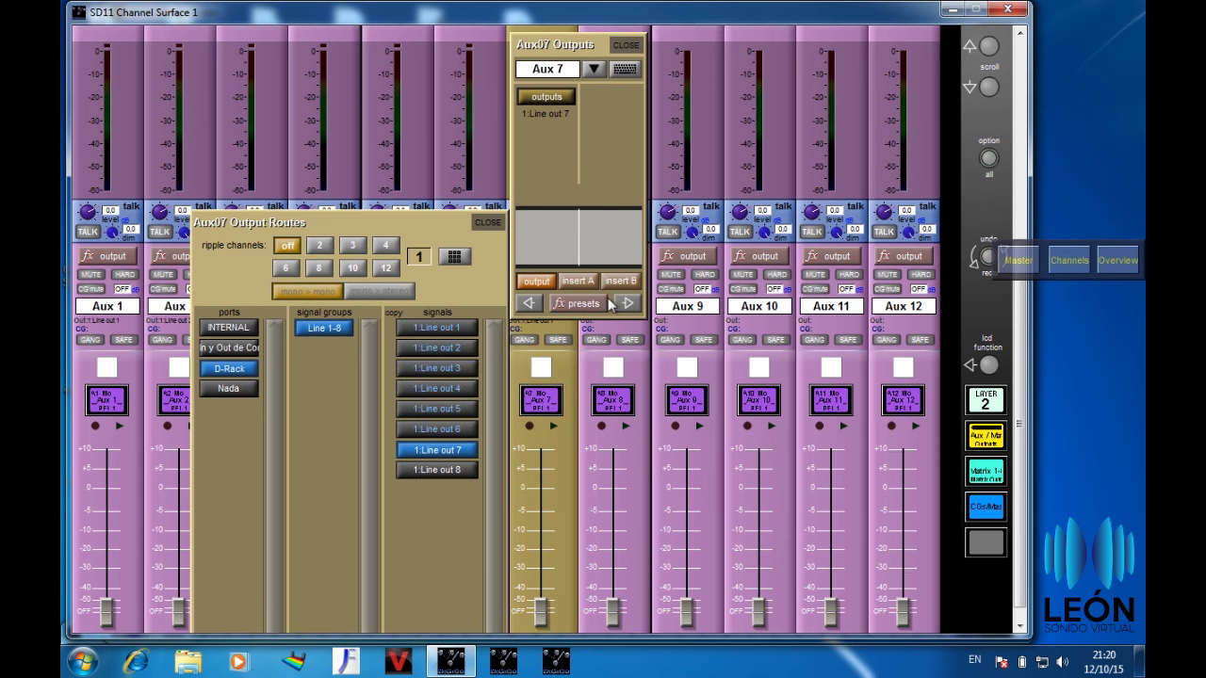
Route the Aux 8 output to Line out 8 in the D-Rack's Line 1-8 signal group.
click(627, 306)
click(302, 368)
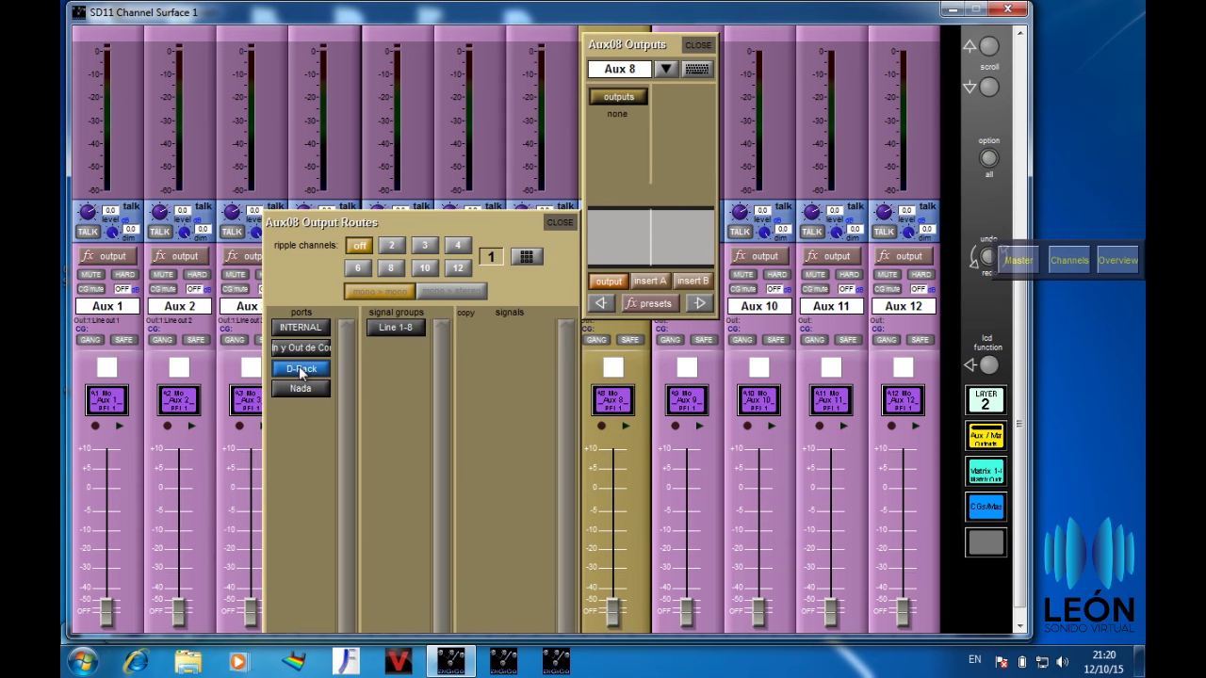
click(395, 328)
click(509, 469)
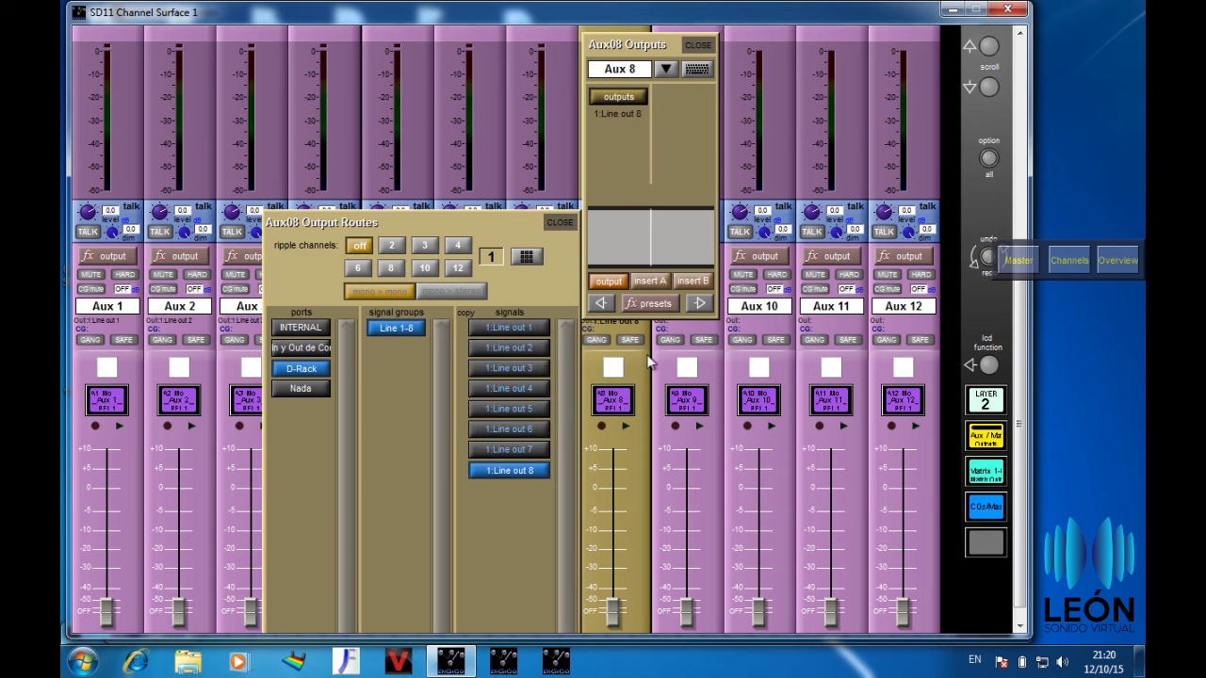
Route the Aux 9 output to Line 1 in the Local line group of the console's own in/out port.
click(699, 303)
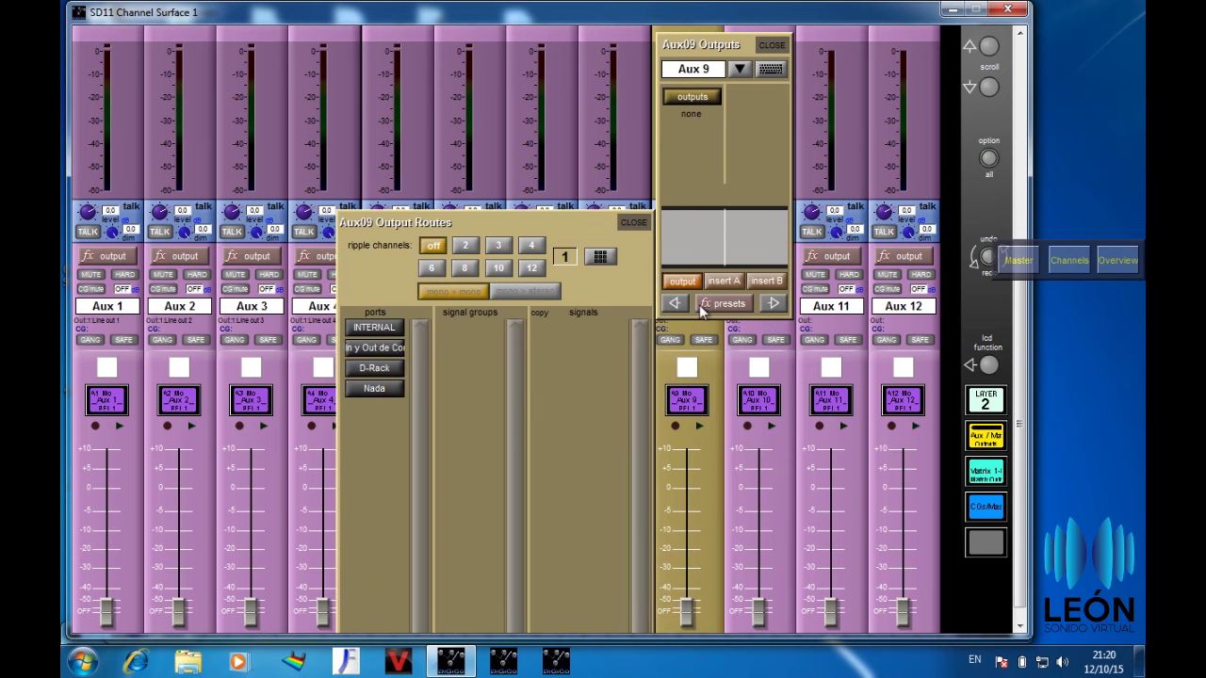
click(370, 349)
click(468, 330)
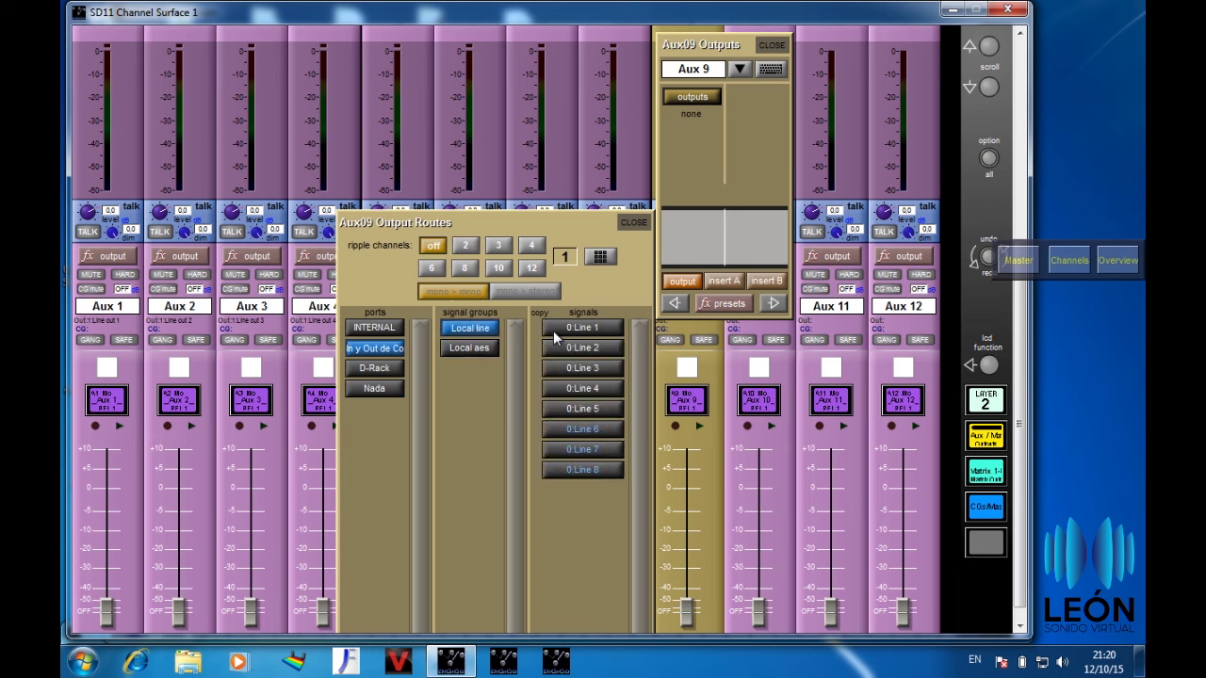
click(553, 329)
Route the Aux 10 output to Line 2 in the Local line group of the console's own in/out port.
click(772, 304)
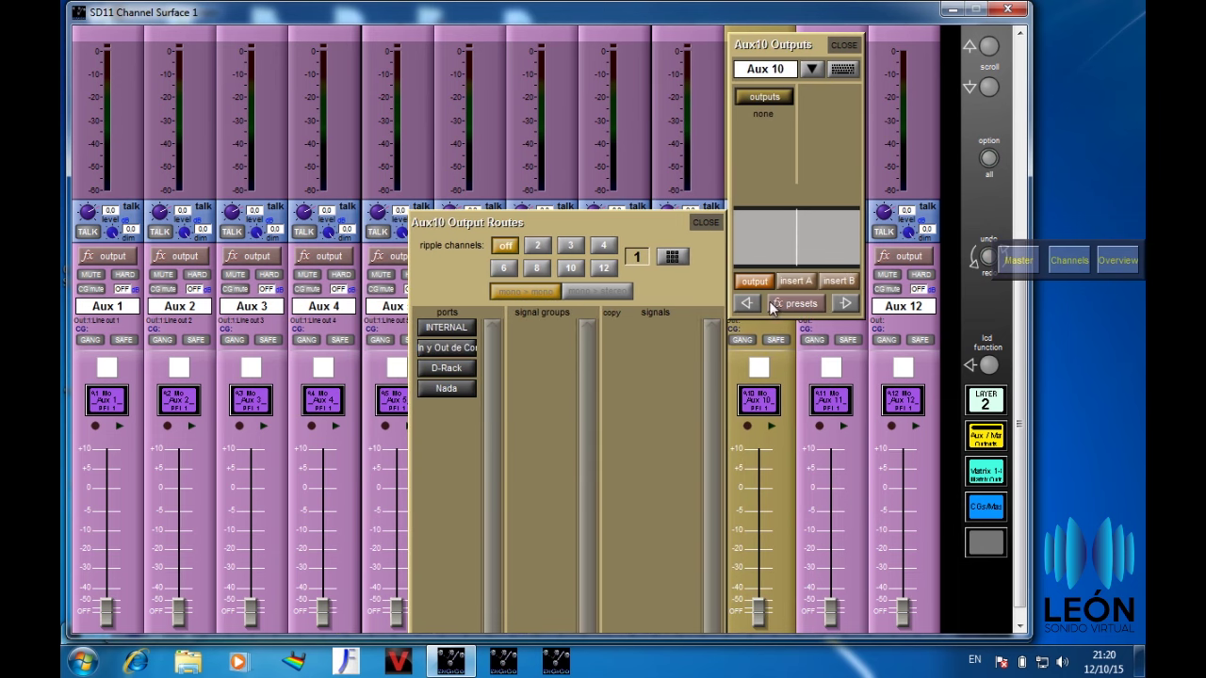
click(471, 350)
click(541, 328)
click(669, 350)
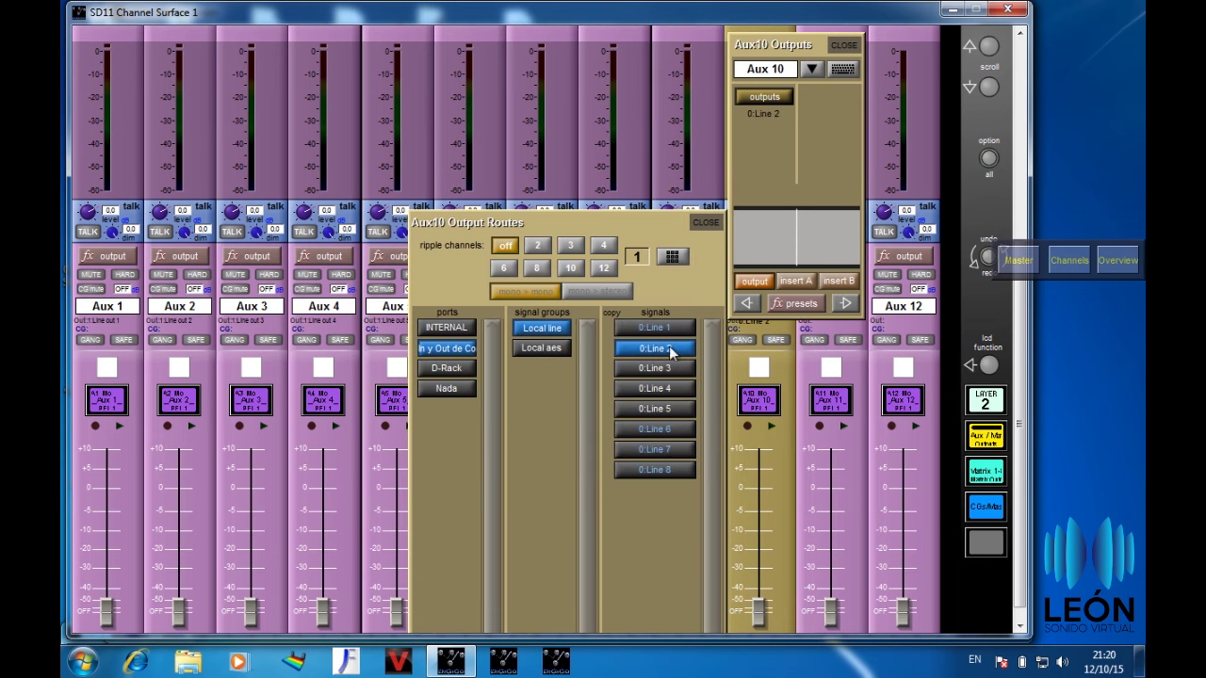
Route the Aux 11 output to Line 3 in the Local line group of the console's own in/out port.
click(844, 305)
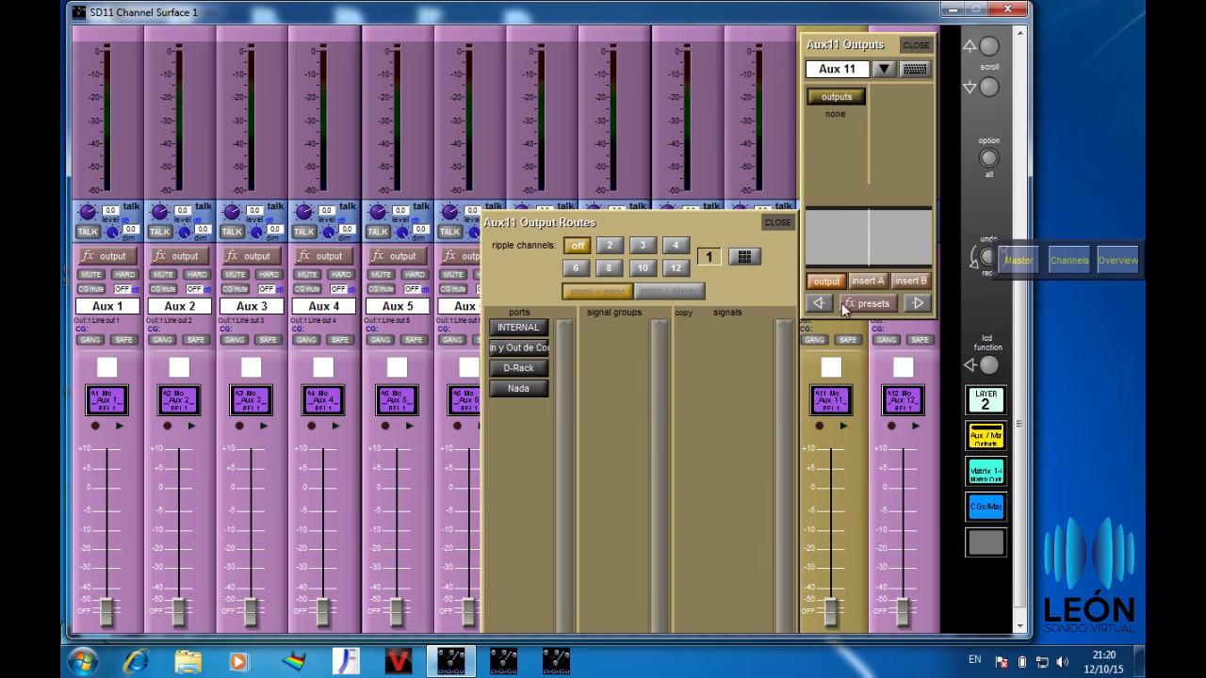
click(544, 349)
click(596, 328)
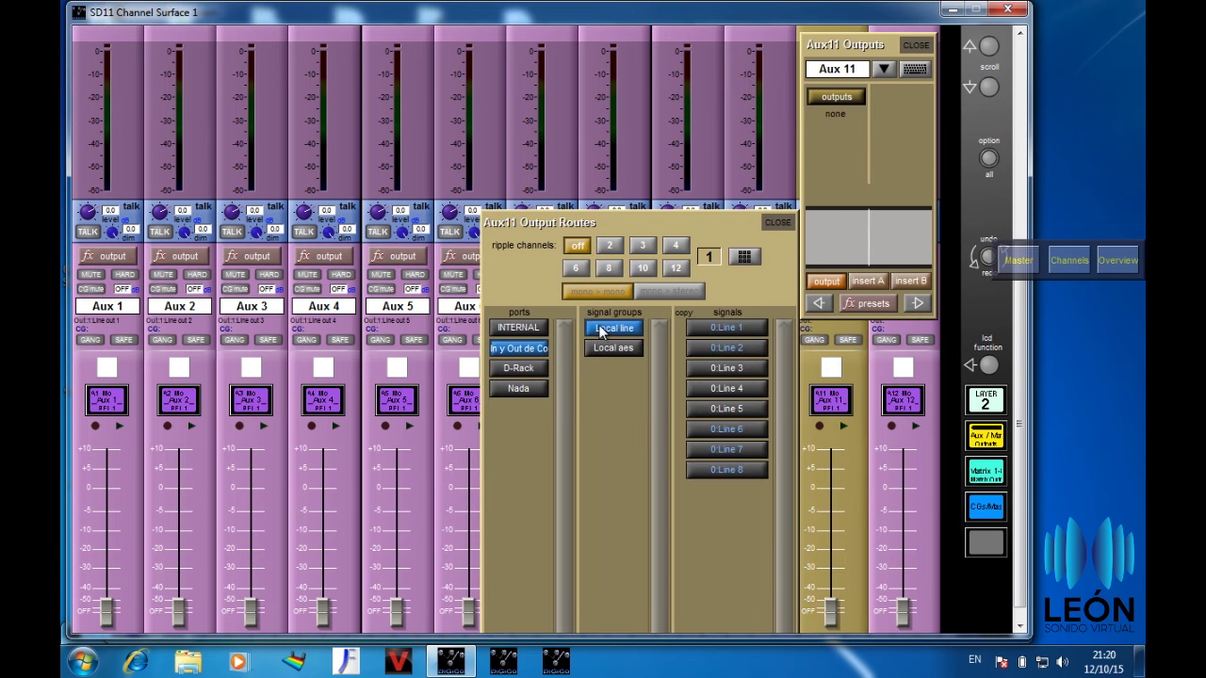
click(727, 366)
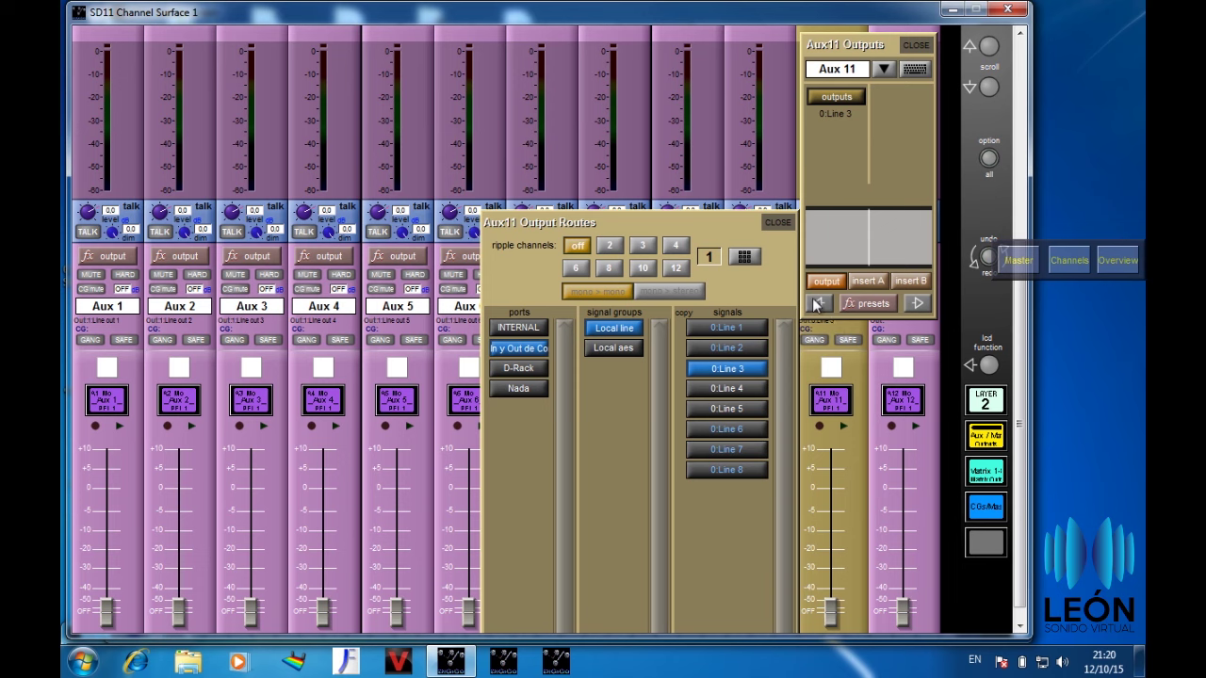
click(818, 303)
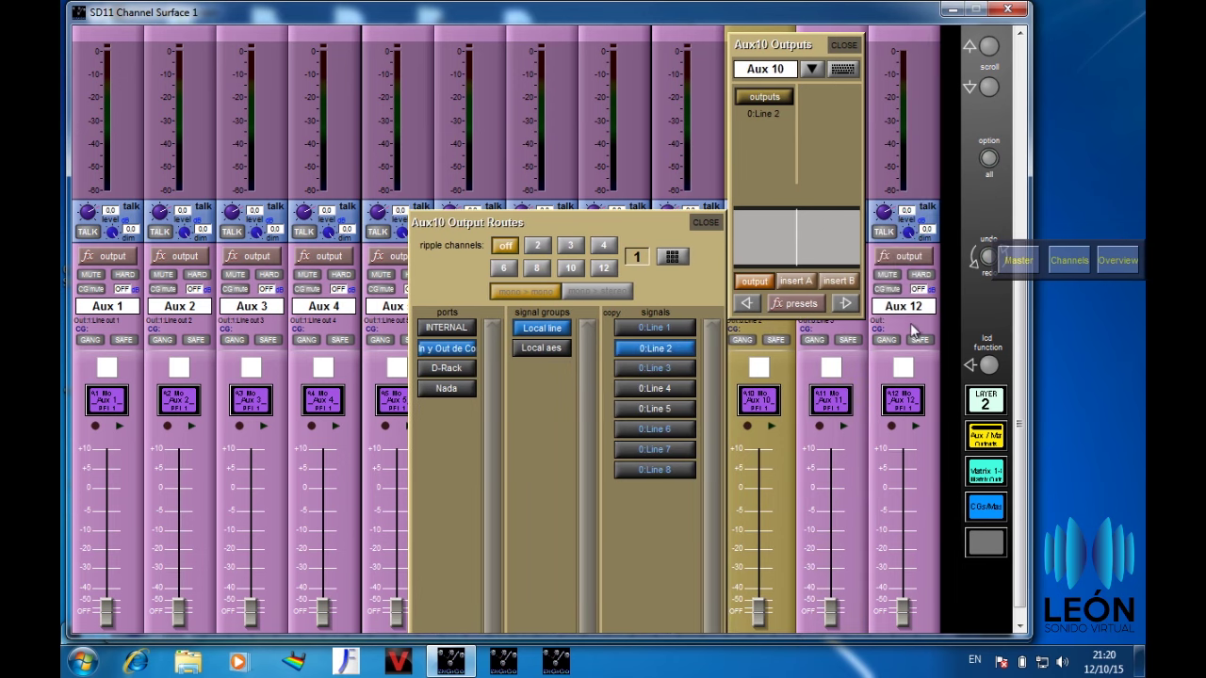
click(911, 317)
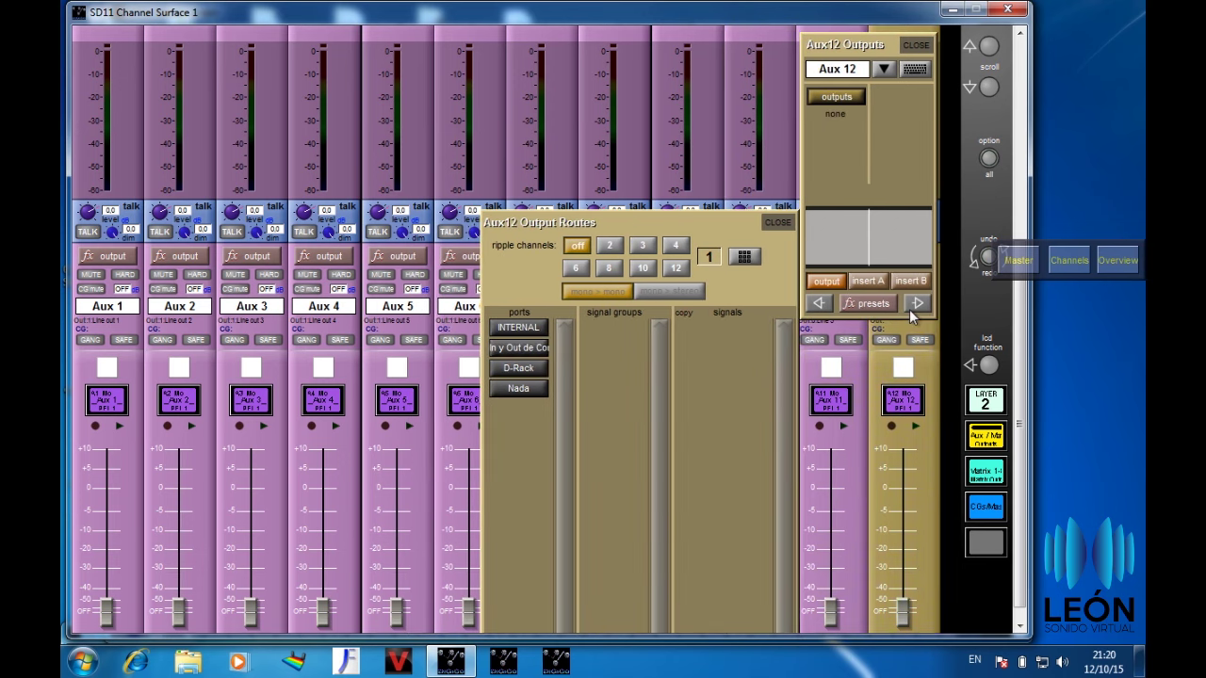
click(900, 339)
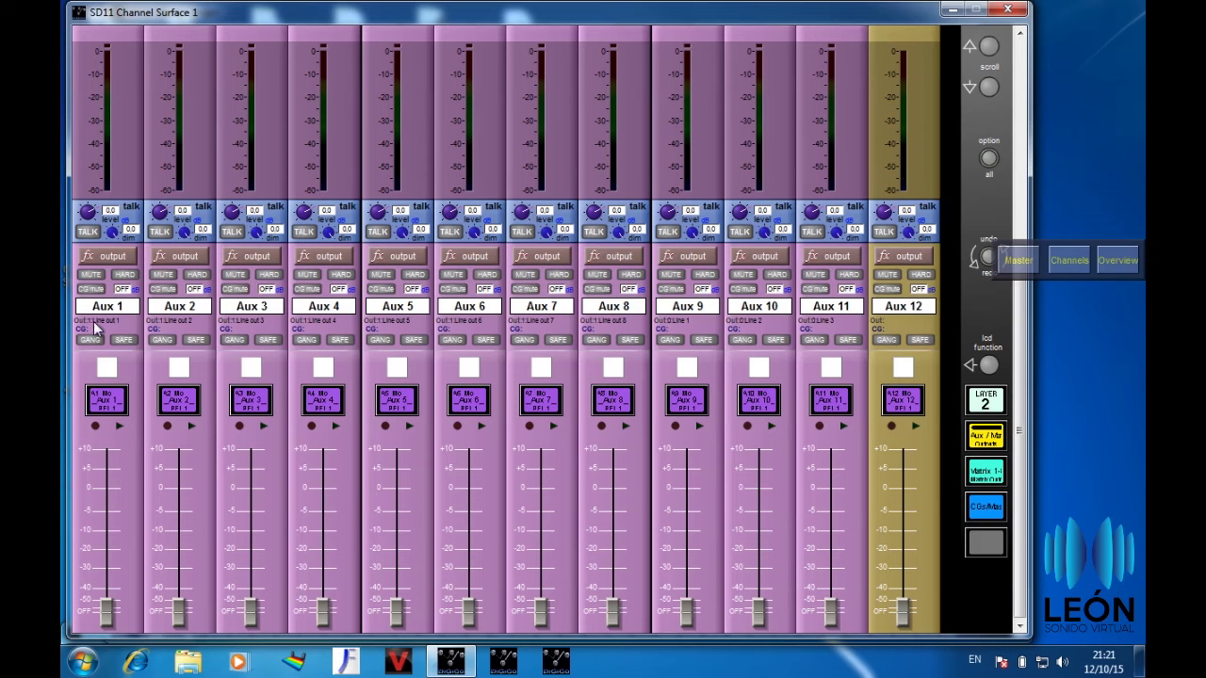
Open the output settings of Aux 1 and rename the channel as Brass.
click(104, 309)
click(104, 309)
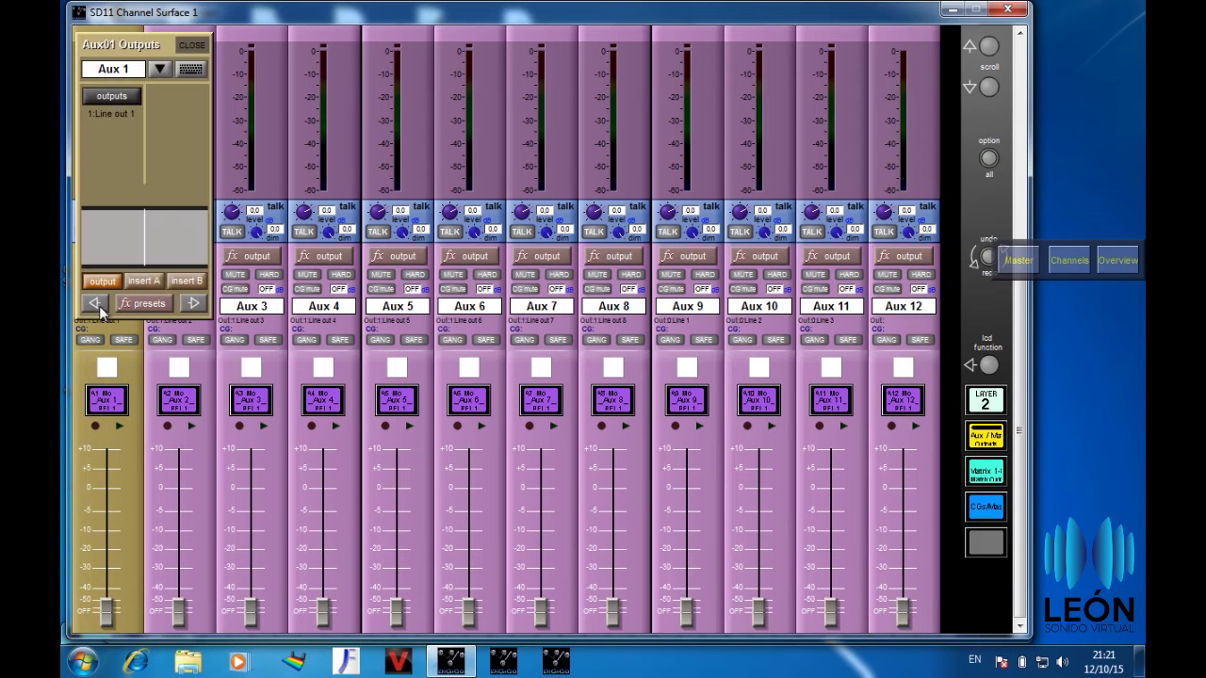
click(189, 72)
text(Brass)
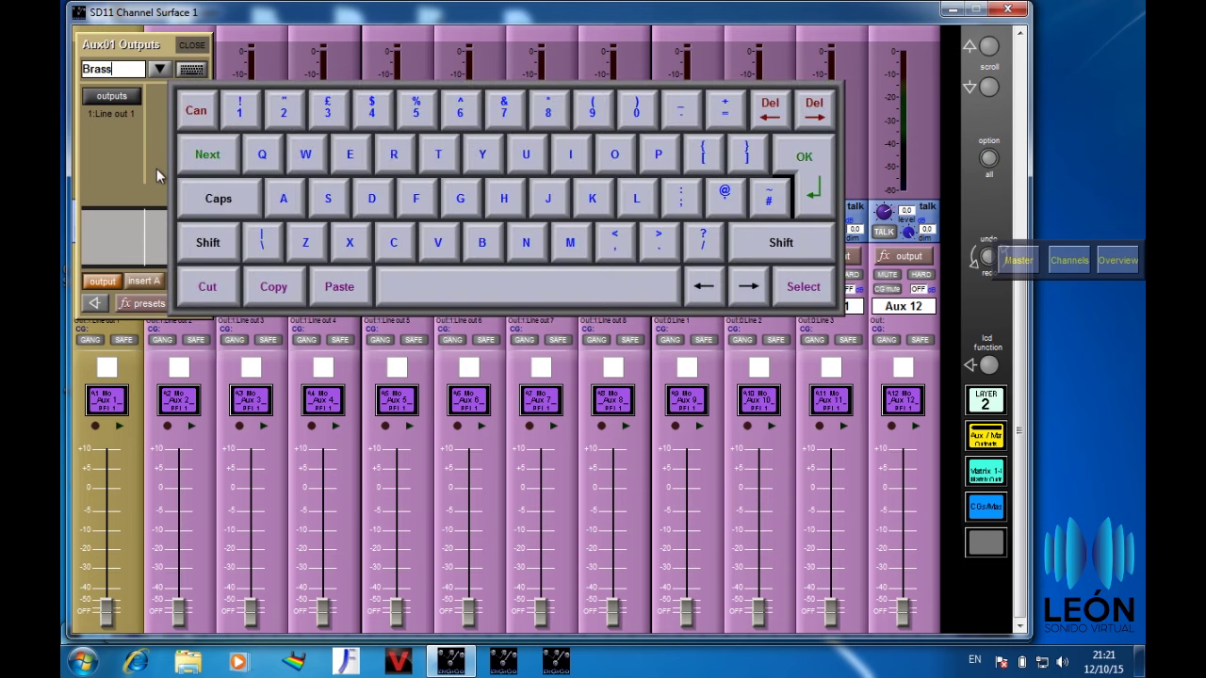
click(191, 70)
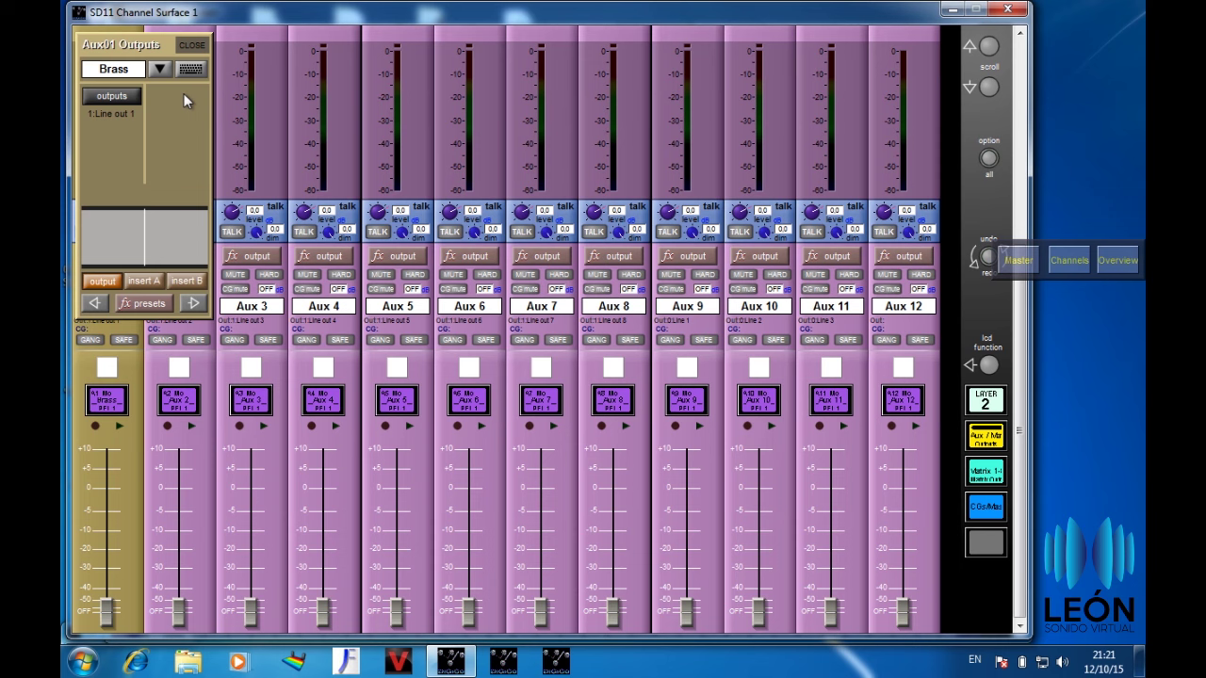
Rename the Aux 2 channel with the first name of the musician it feeds.
click(193, 303)
click(262, 70)
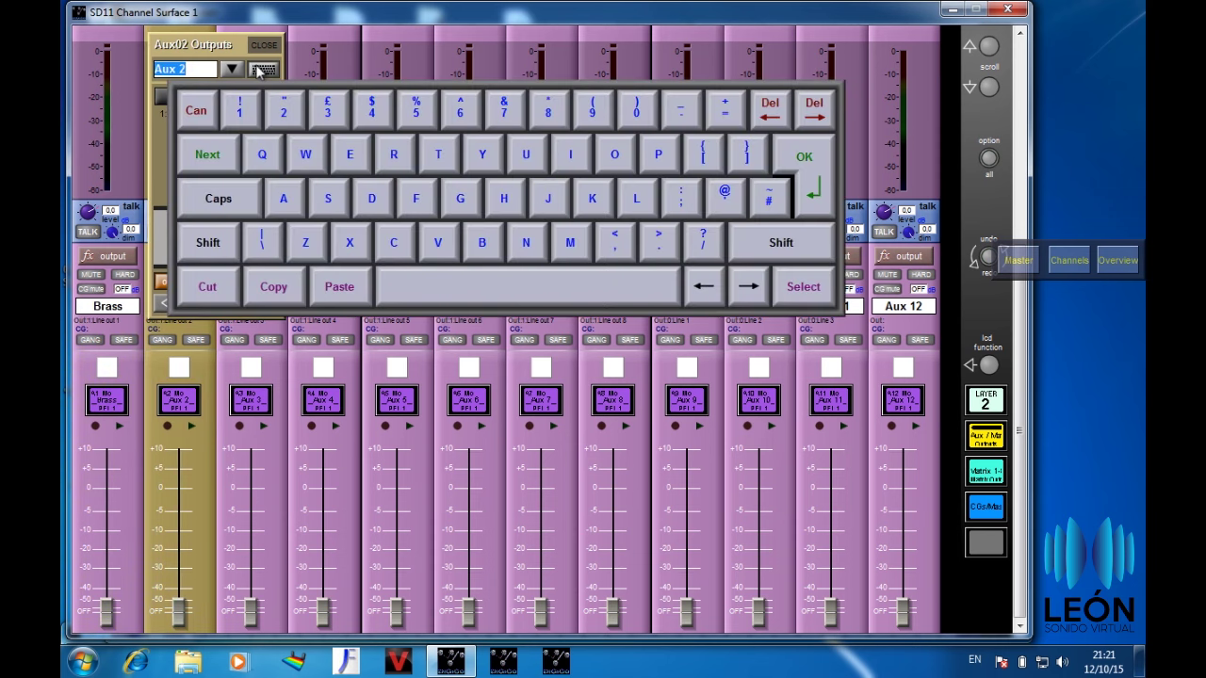
text(Gaston)
click(263, 68)
Rename the Aux 3 channel with the nickname of the musician it feeds.
click(265, 303)
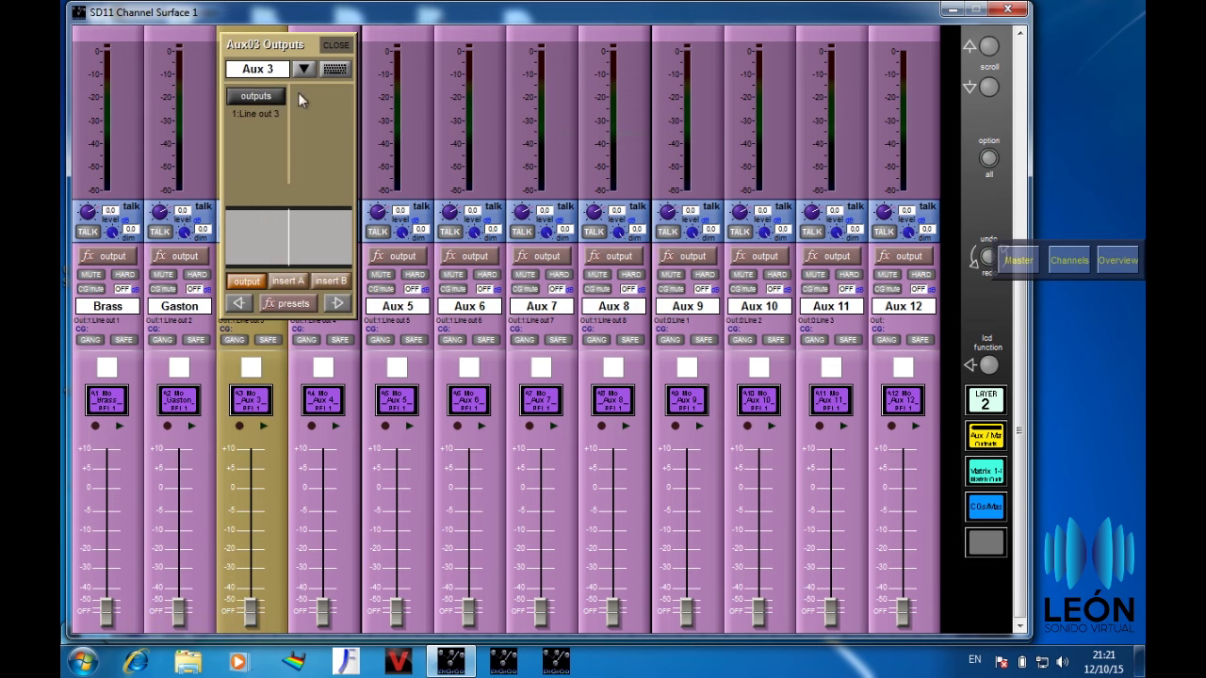
click(336, 70)
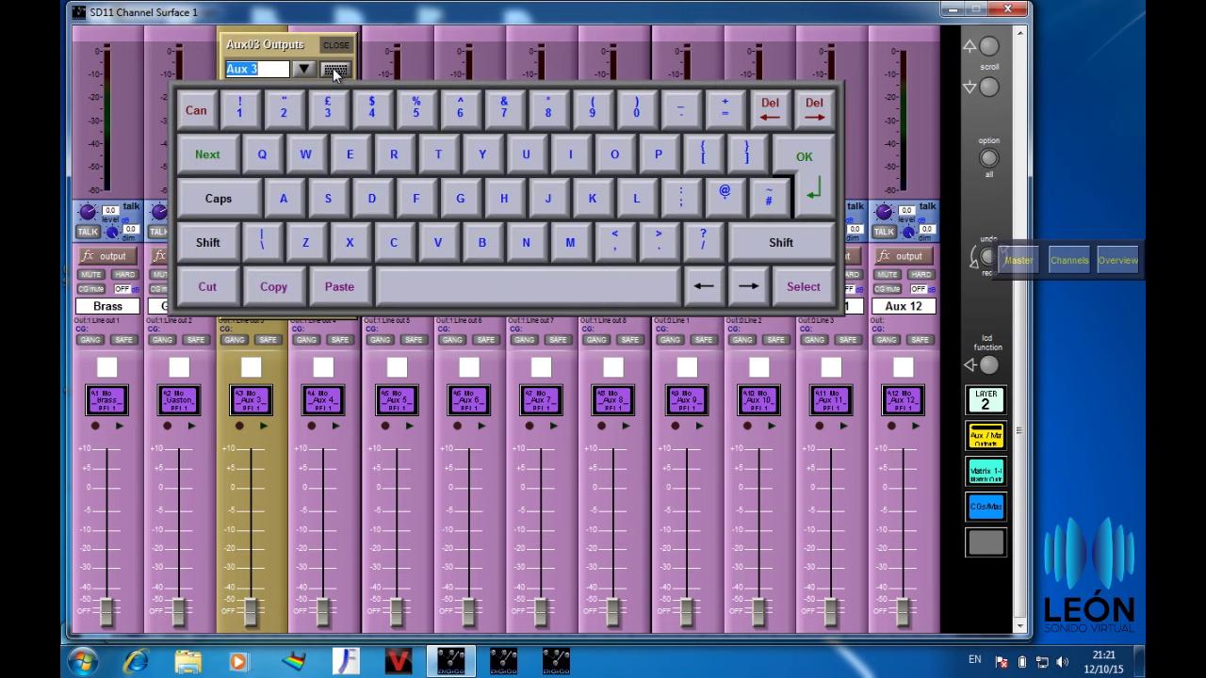
text(Juanchi)
click(336, 69)
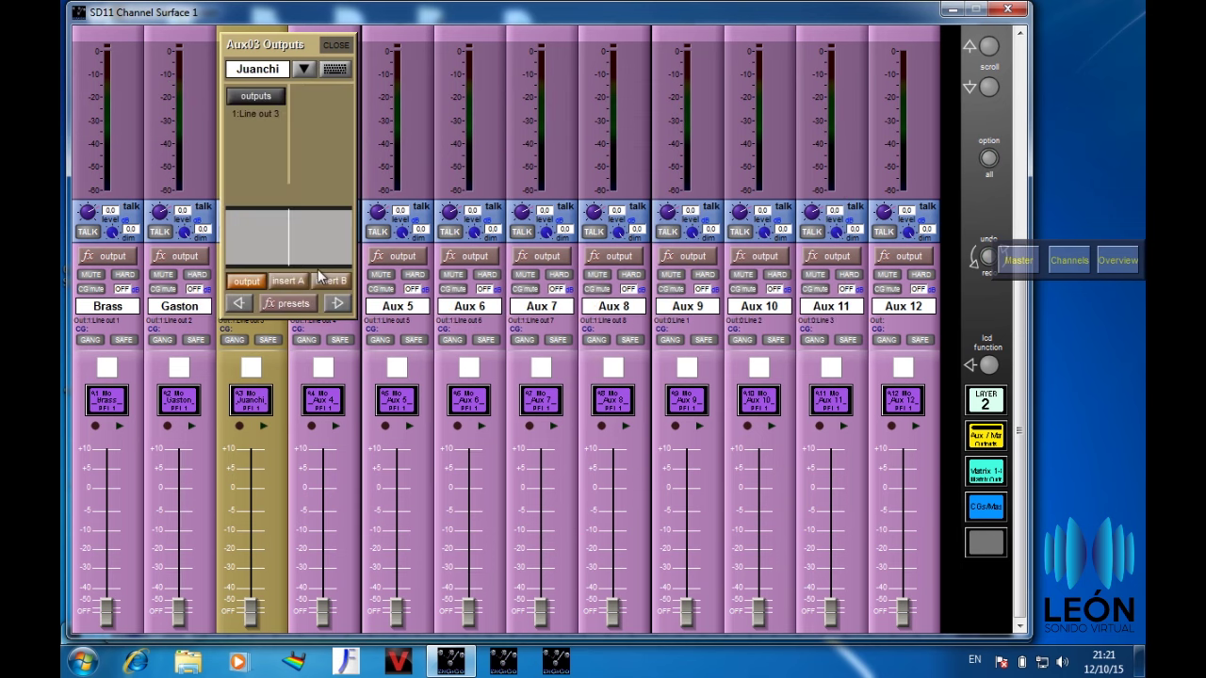
Open the Aux 4 output settings and rename the channel as G In ear.
click(337, 302)
click(407, 69)
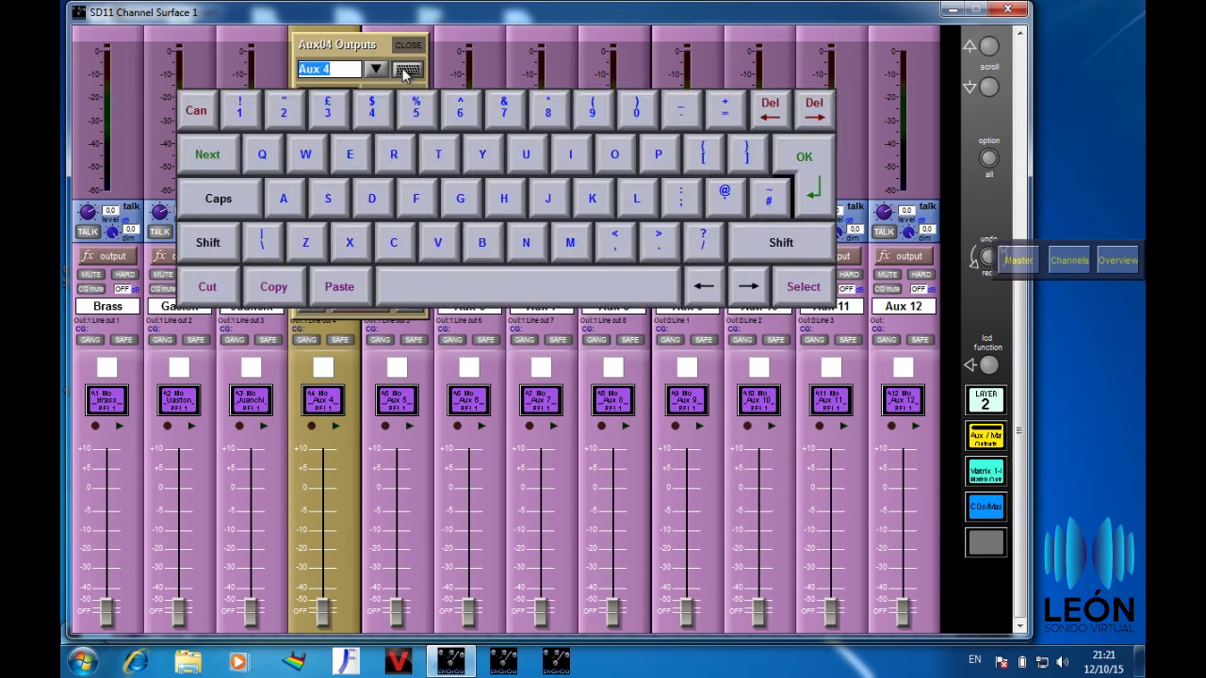
text(G In ear)
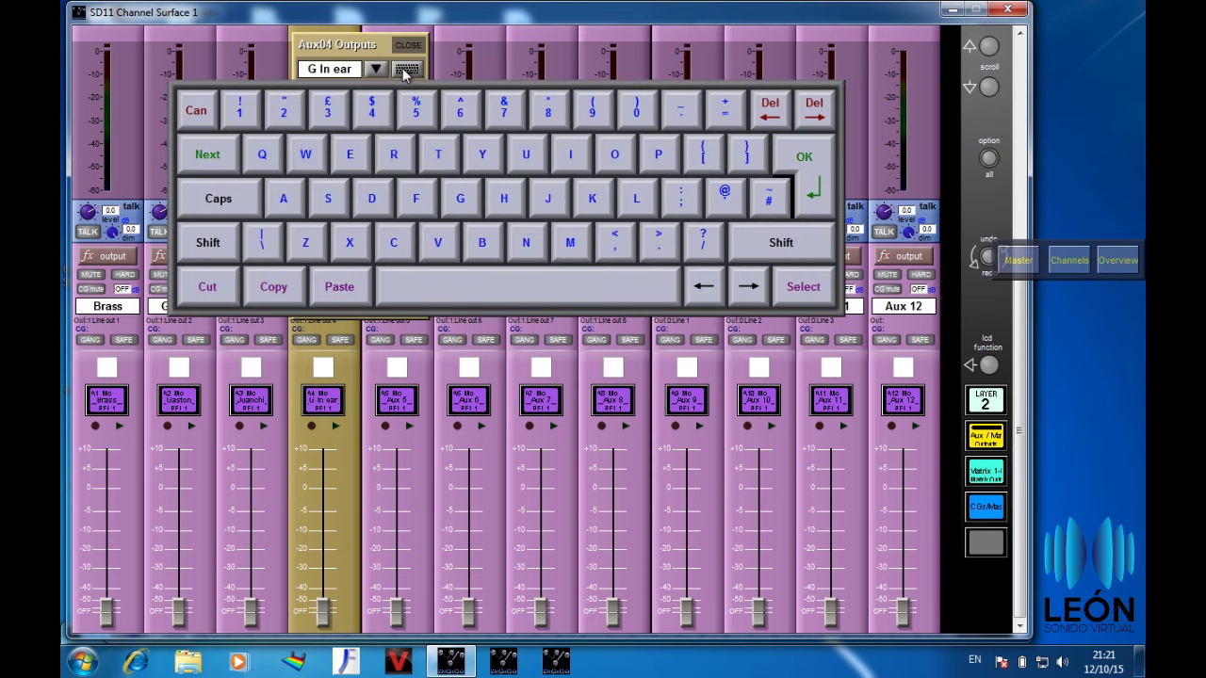
click(407, 69)
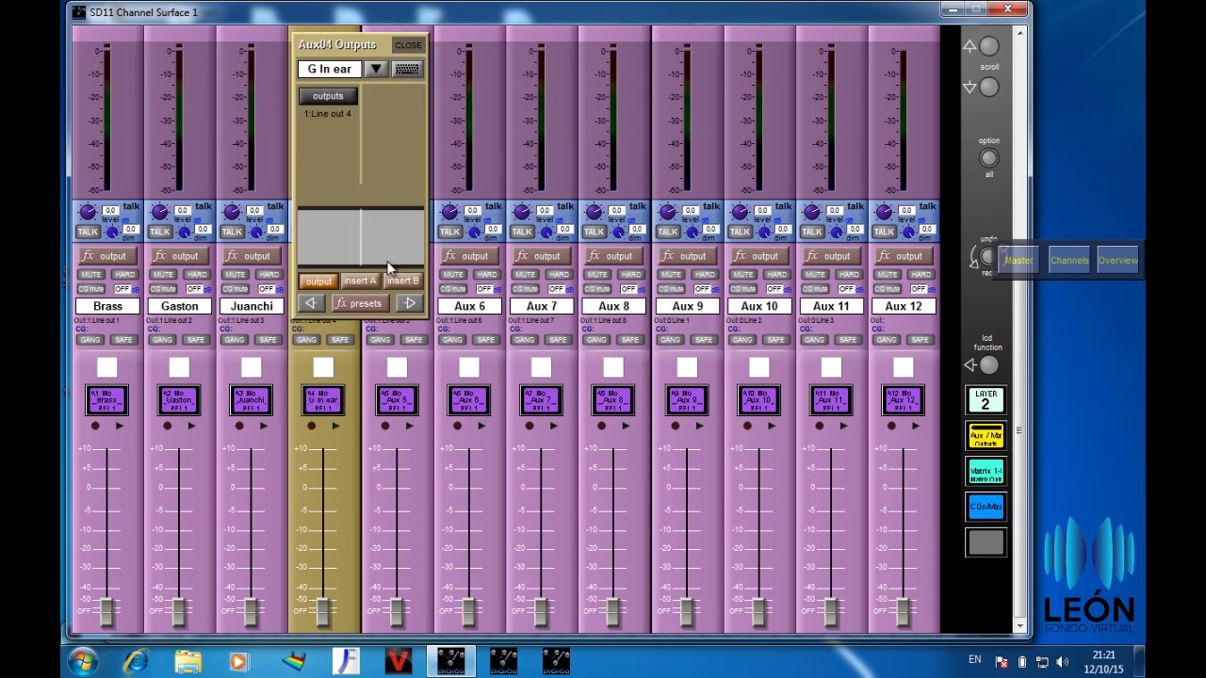
Open the Aux 5 output settings and rename the channel as J In ear.
click(409, 302)
click(480, 69)
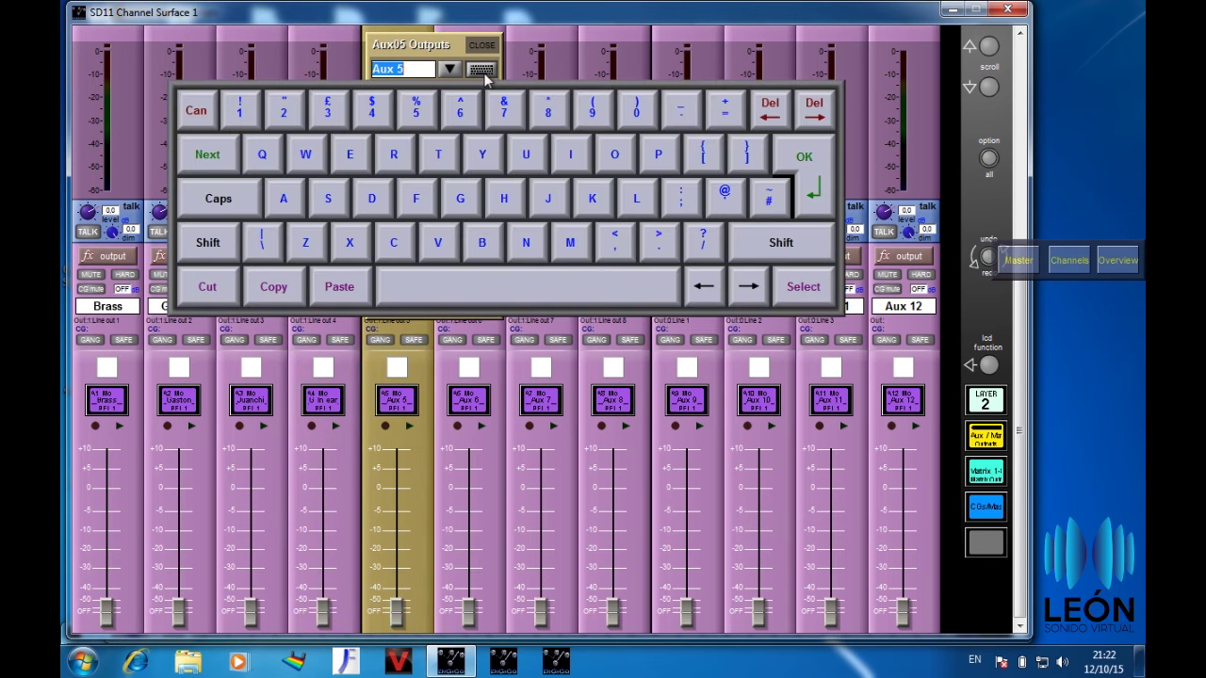
text(Ju)
text(In ear)
key(Return)
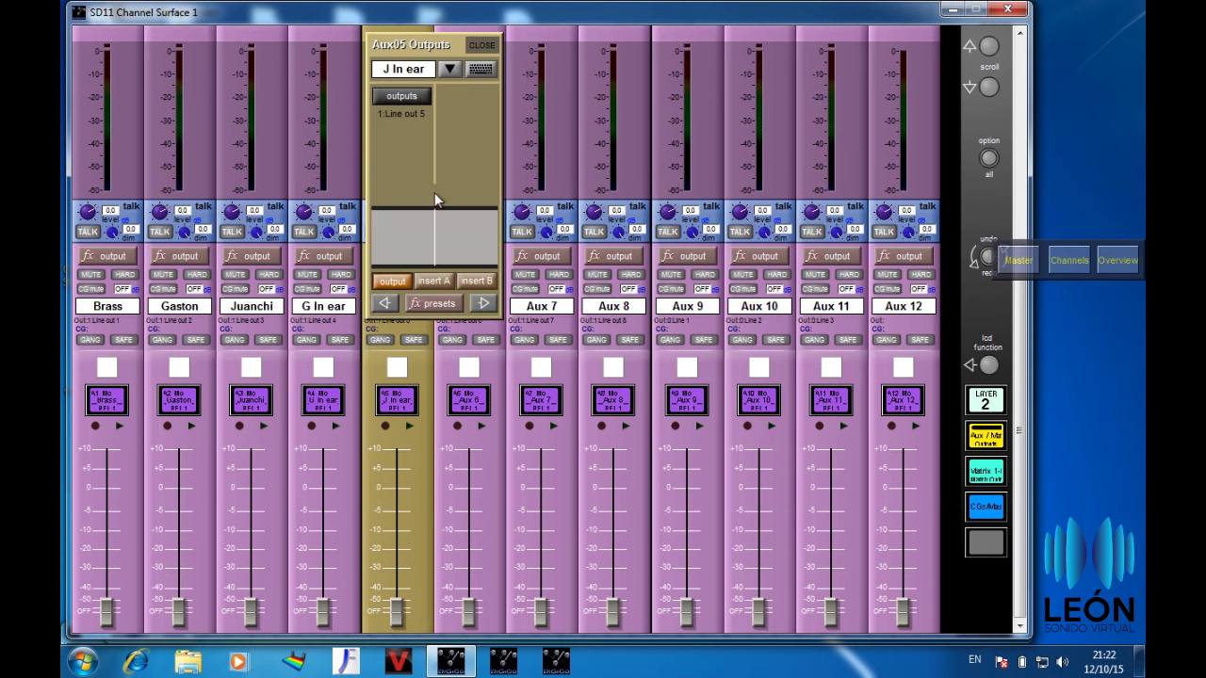
Open the Aux 6 output settings and rename the channel as W.
click(482, 303)
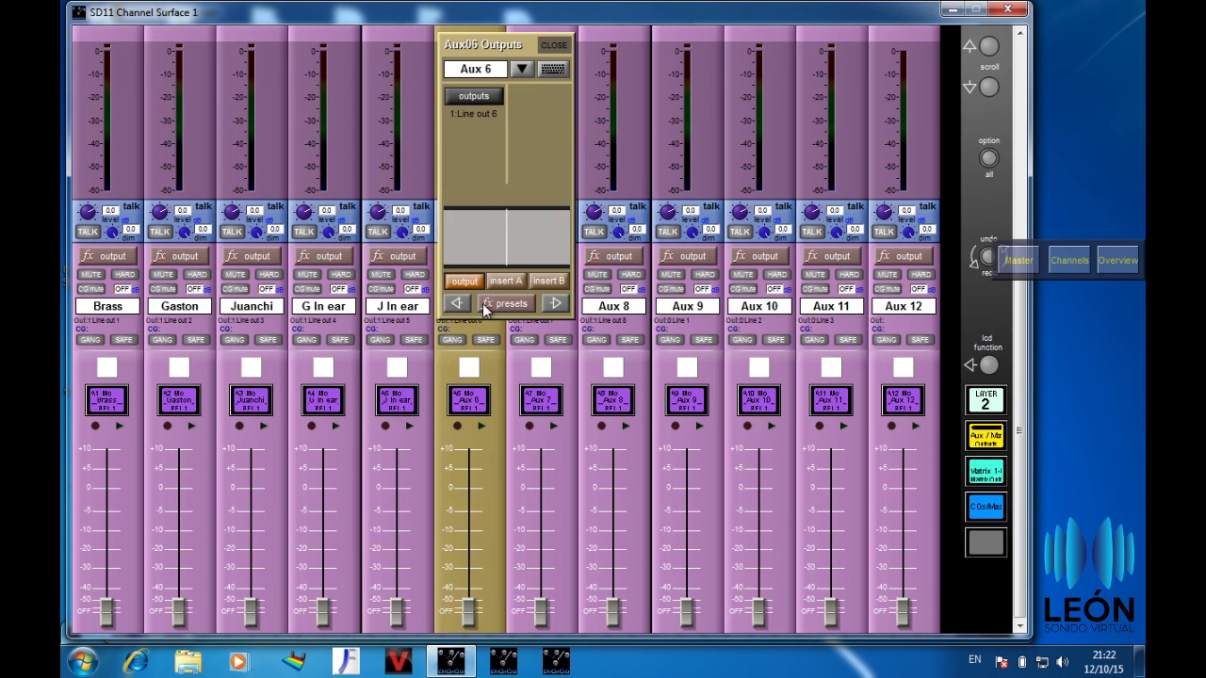
click(552, 70)
text(W)
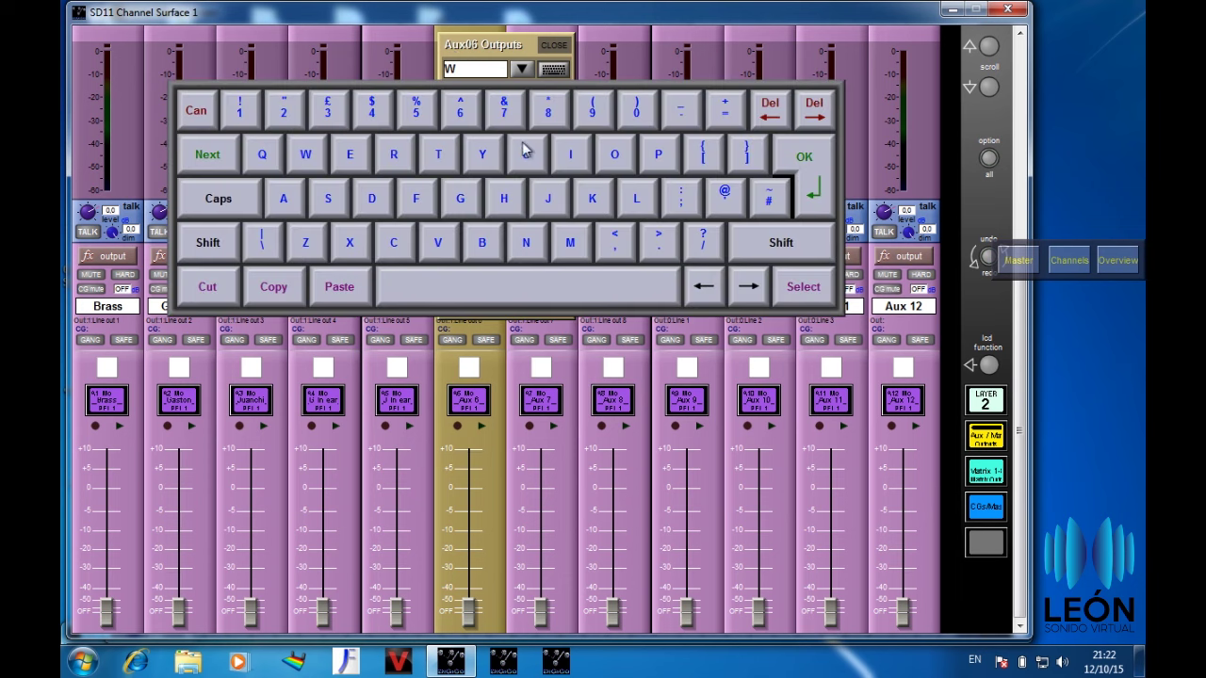
key(Return)
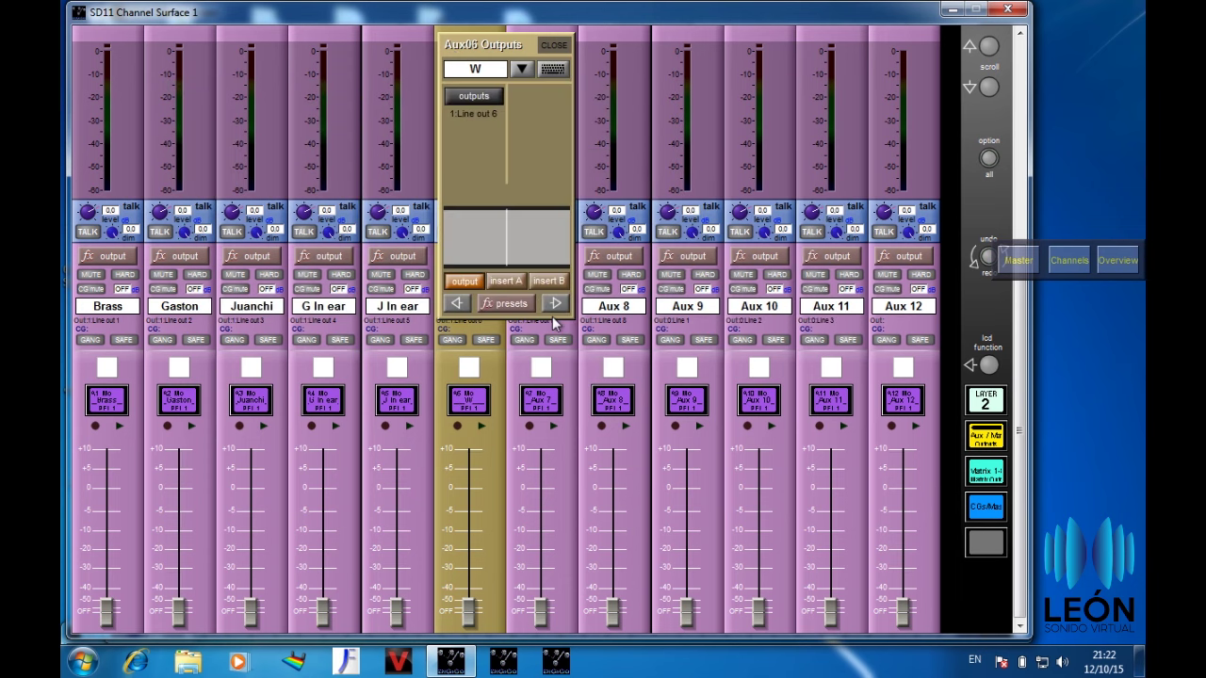
Rename the Aux 7 channel with the nickname of the musician it feeds.
click(556, 303)
click(625, 70)
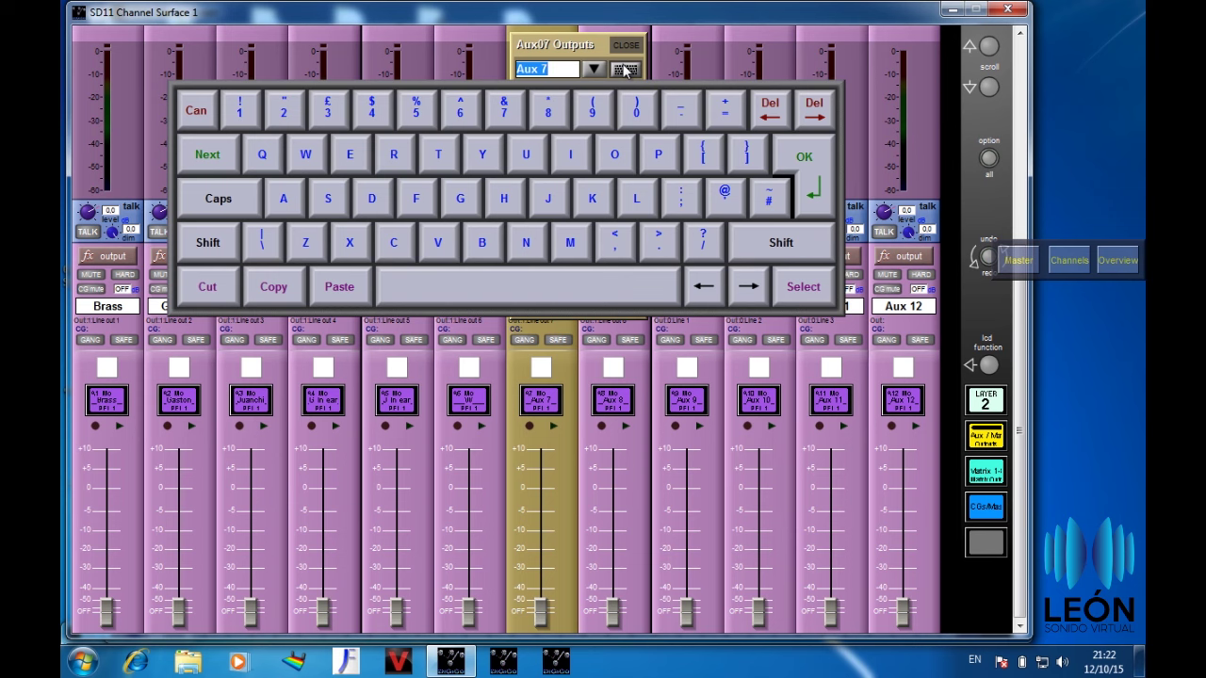
text(Chapa)
click(806, 173)
Open the Aux 8 output settings and rename the channel as Drum.
click(625, 303)
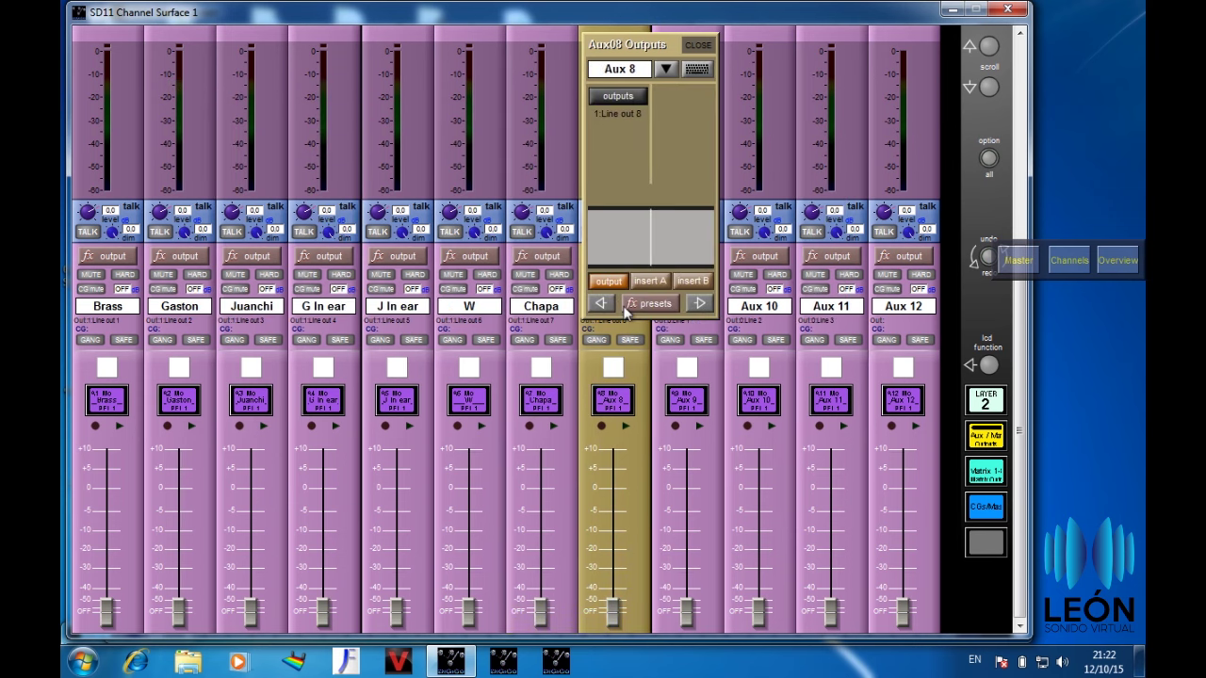
click(698, 70)
text(Dr)
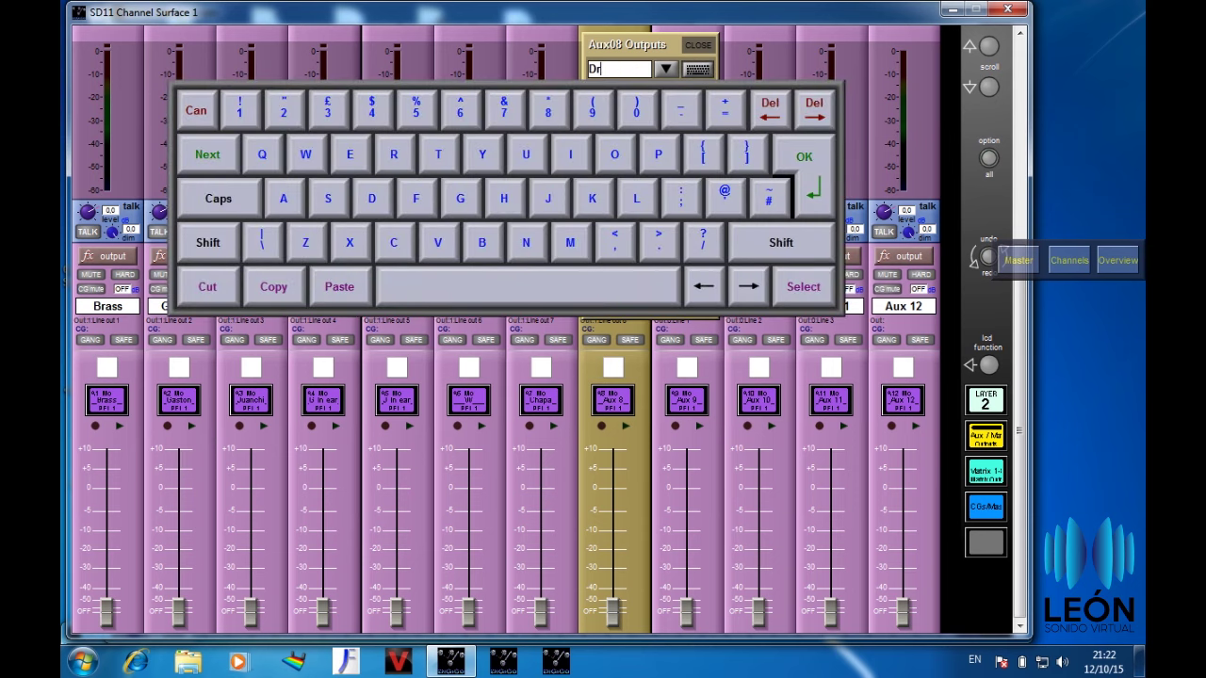
text(um)
click(697, 69)
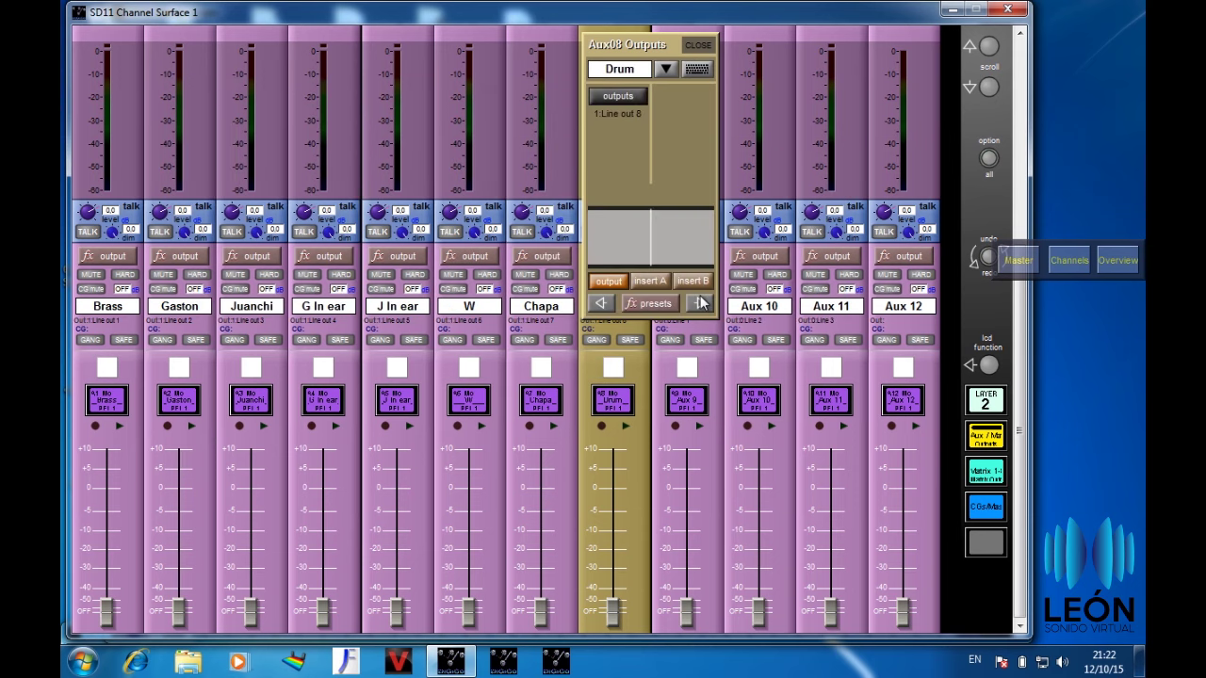
Open the Aux 9 output settings and rename the channel as Percusion.
click(700, 303)
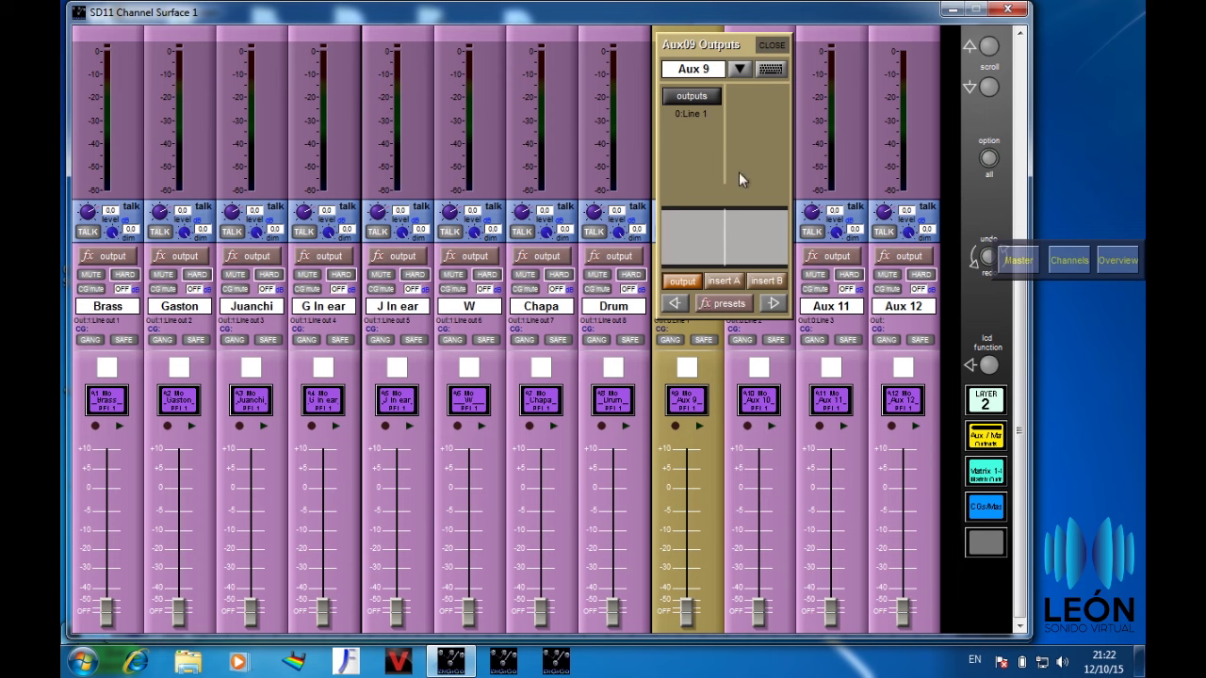
click(771, 71)
text(Percusion)
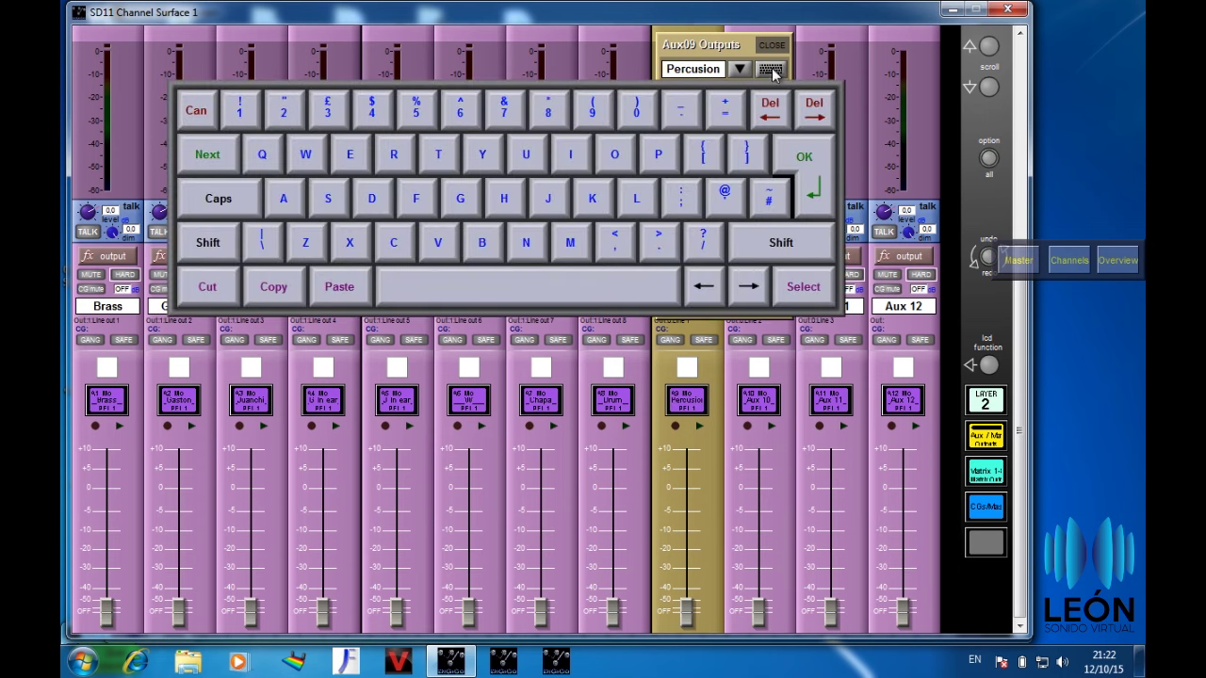
key(Return)
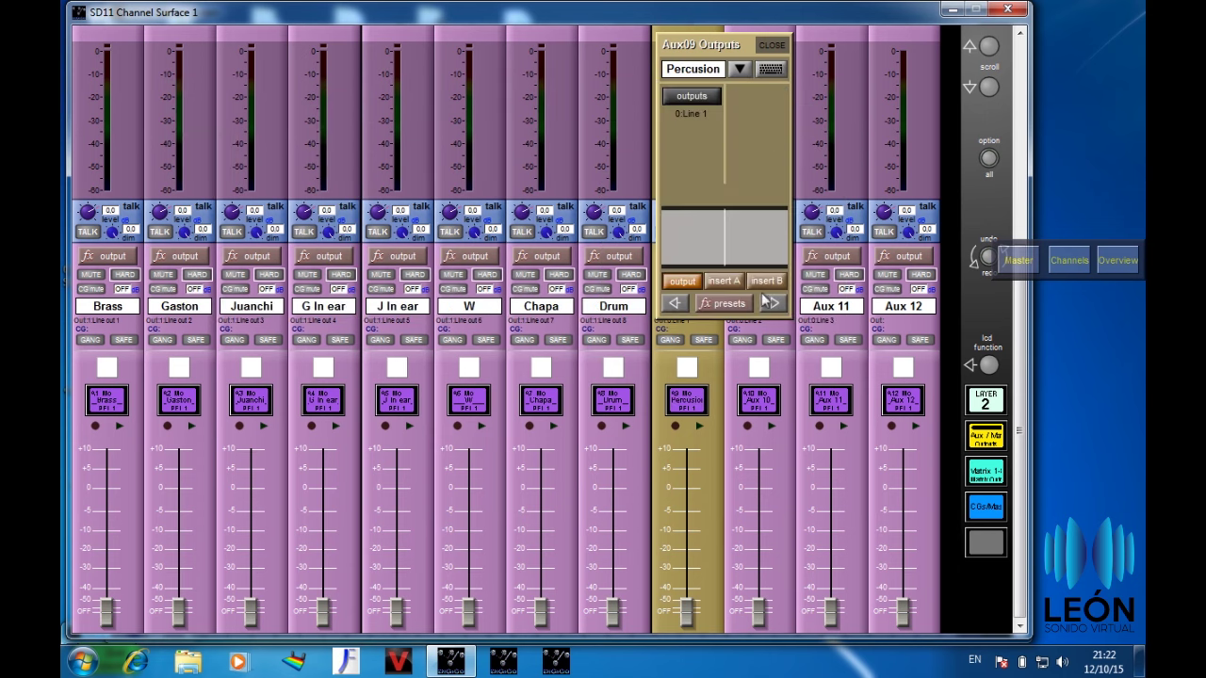
Open the Aux 10 output settings and rename the channel as Banqueta.
click(774, 302)
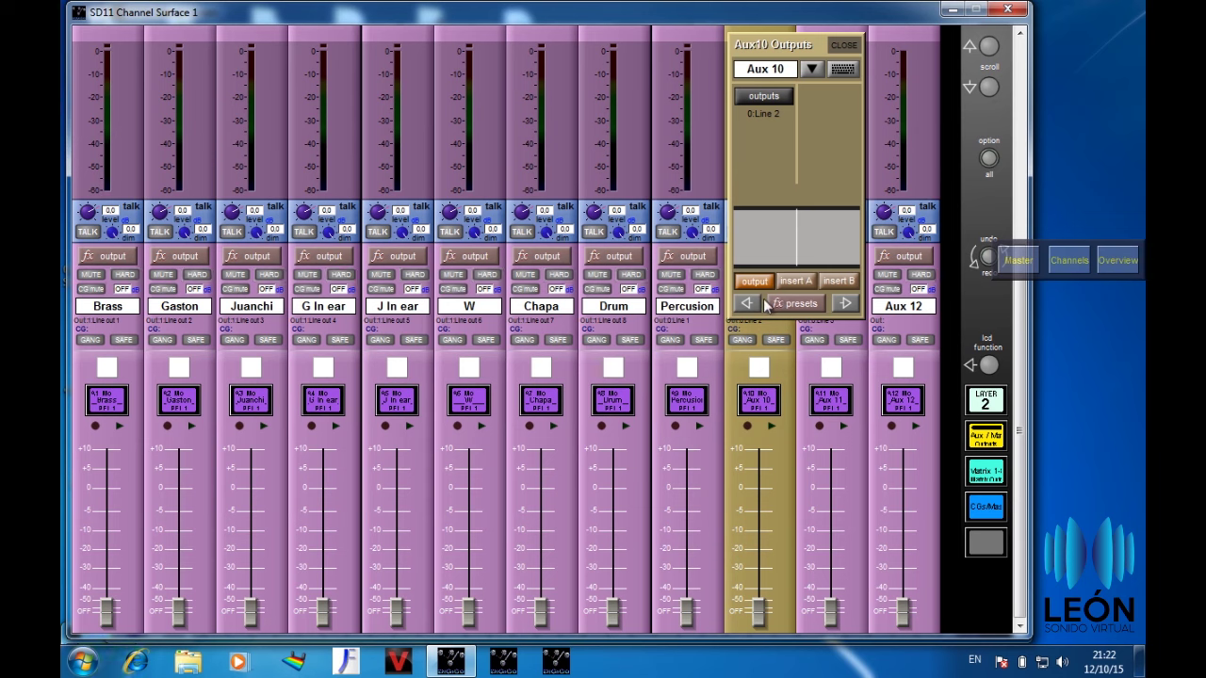
click(851, 74)
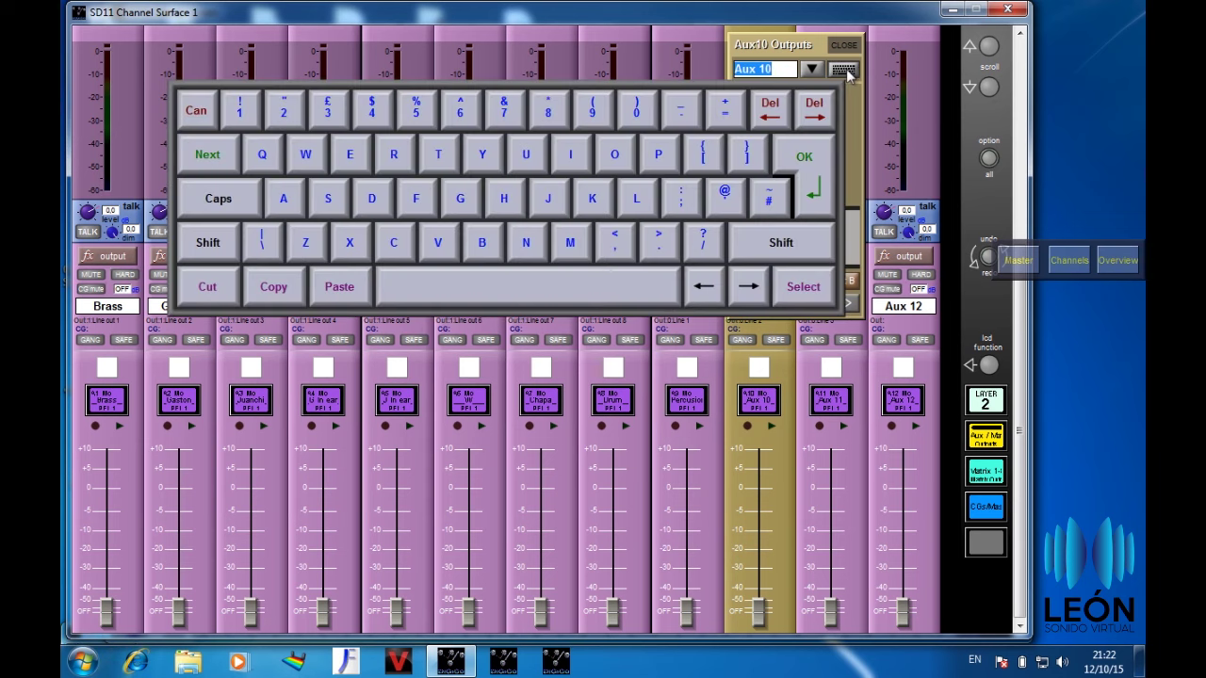
text(Banqueta)
click(843, 70)
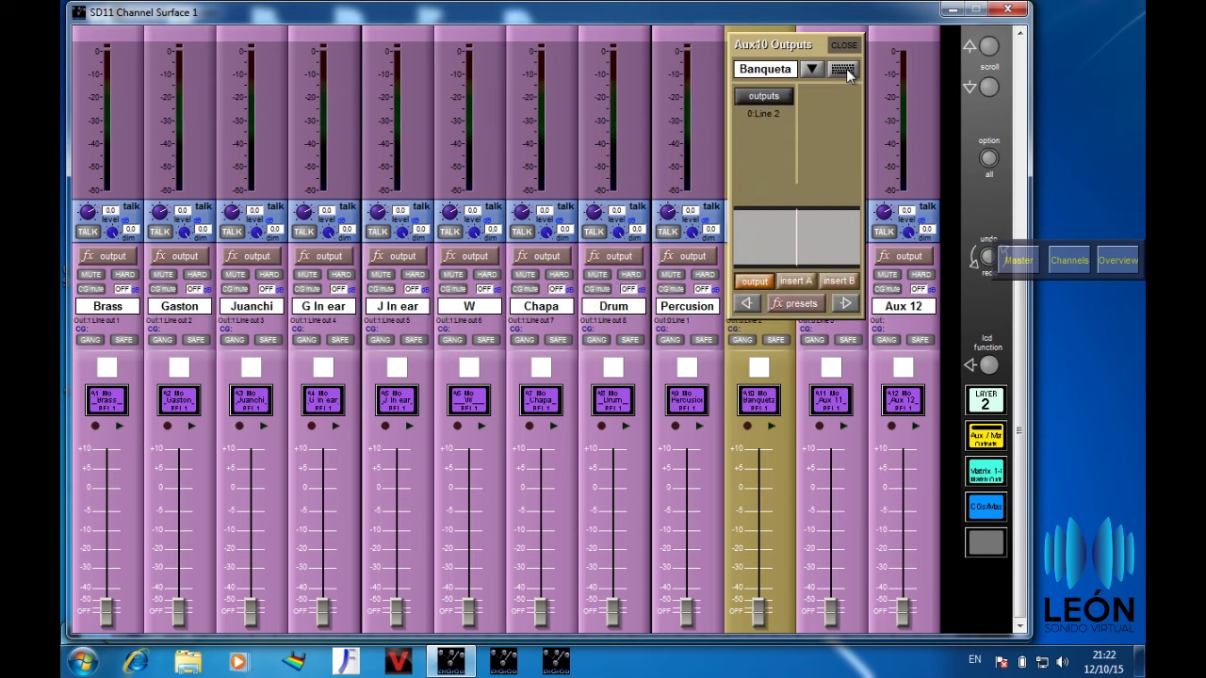
Rename the Aux 11 channel as Sidefill and close the output settings.
click(846, 304)
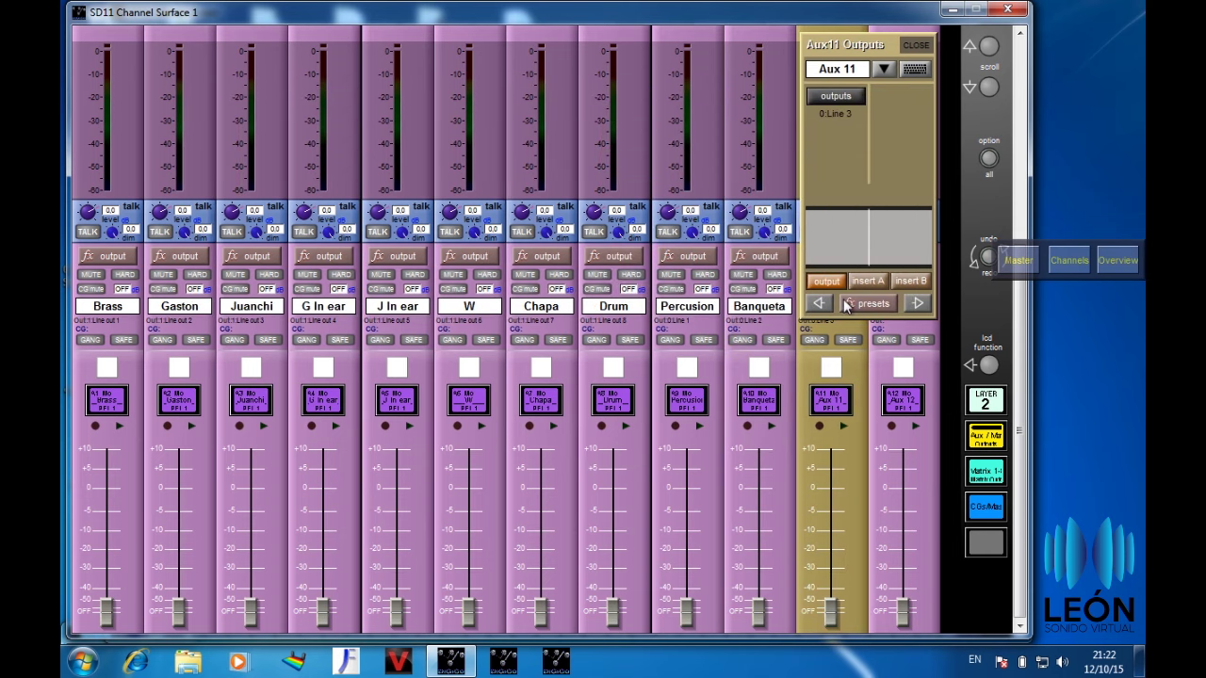
click(915, 70)
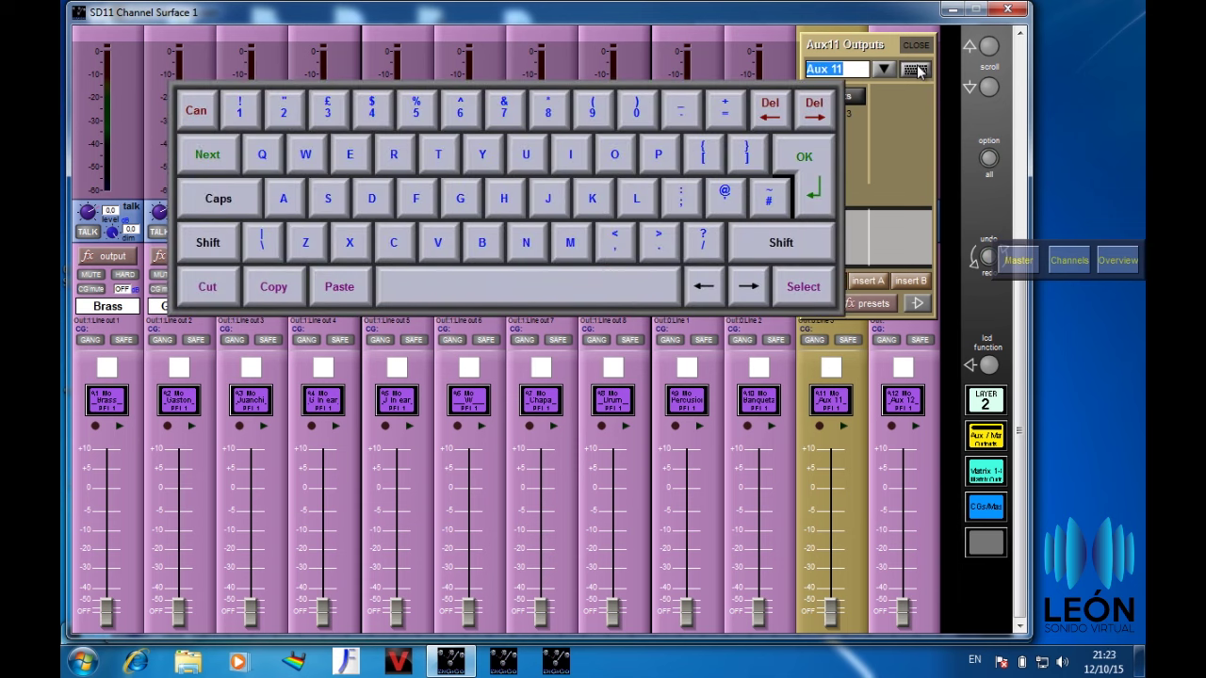
text(Sidefill)
click(915, 70)
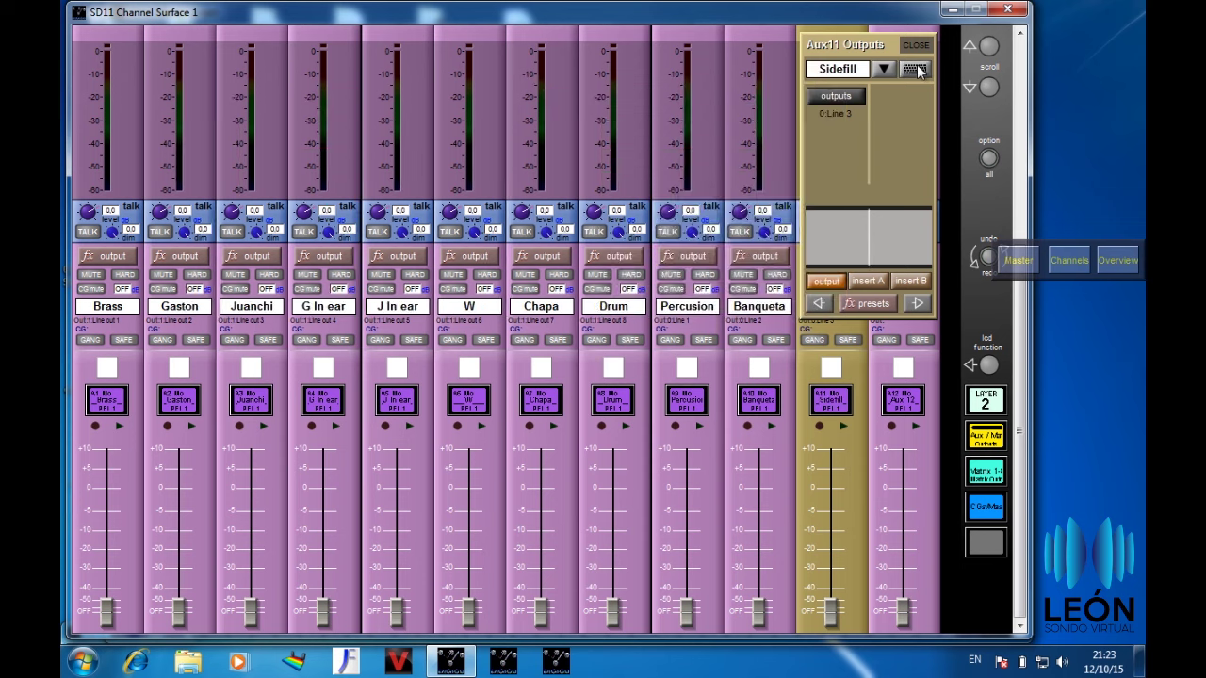
click(922, 45)
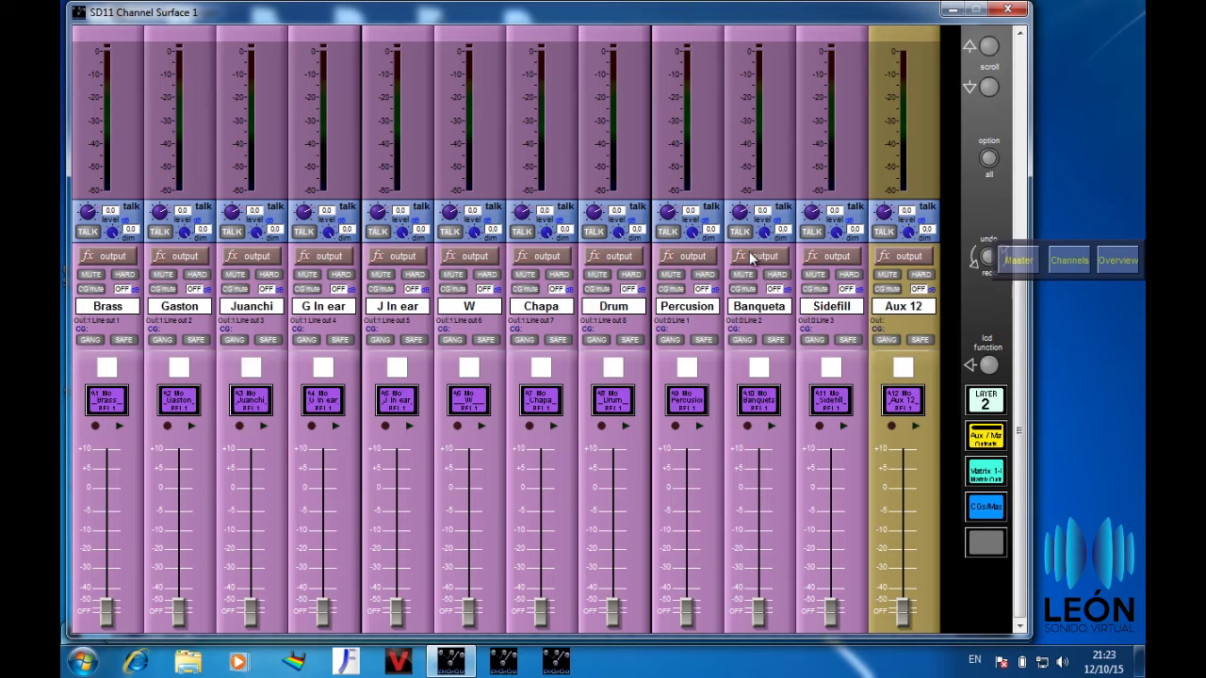
On layer 1, channels 1-12, switch on the Brass send of Oh R and raise the Brass send of Bass to about 0.5 dB.
click(998, 402)
click(998, 401)
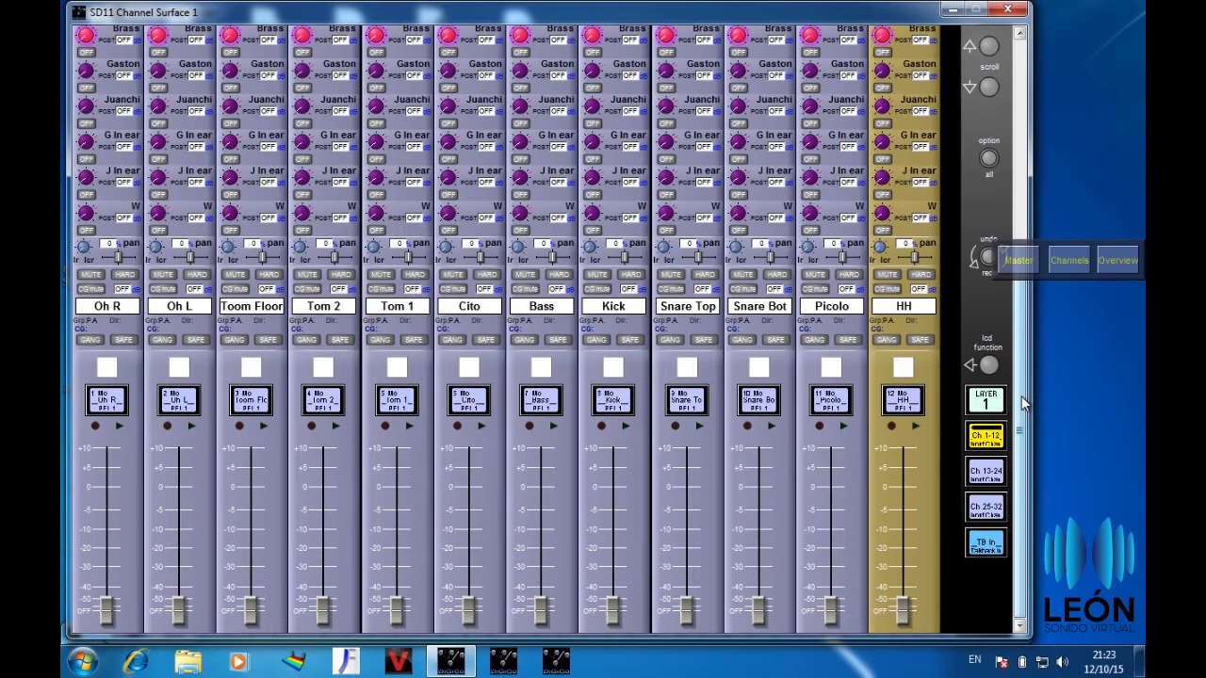
drag(1024, 403, 1035, 349)
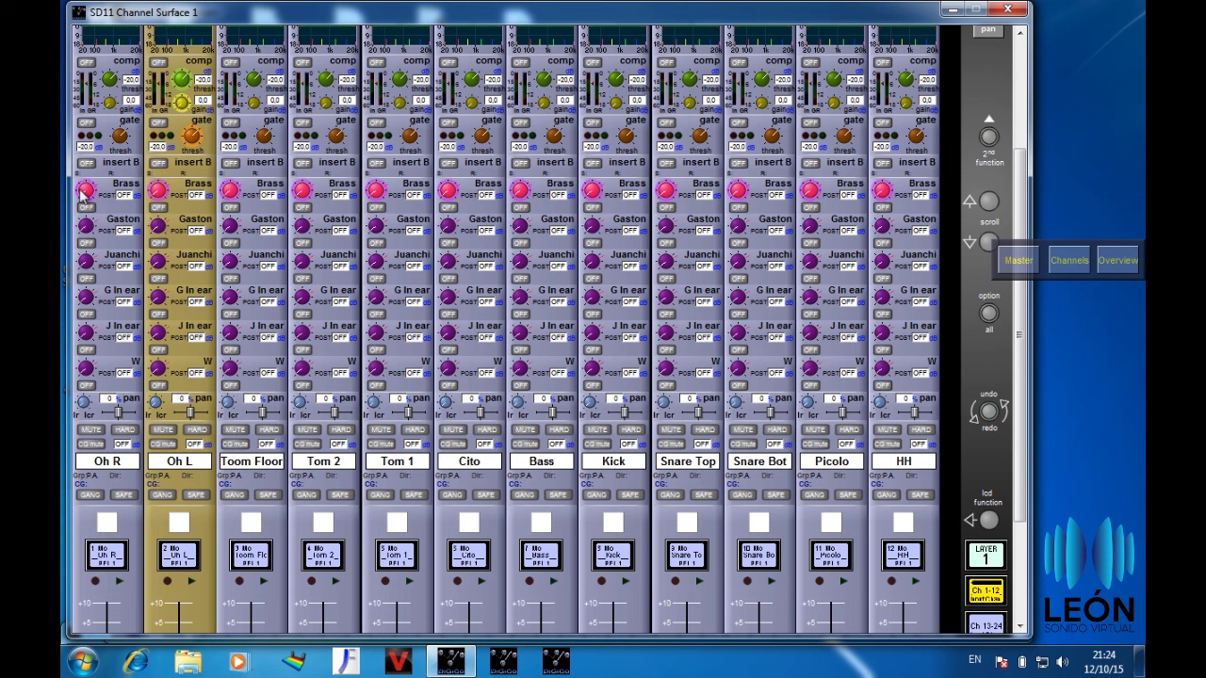
click(86, 207)
drag(523, 191, 525, 19)
click(523, 207)
On channels 13-24, raise the Brass aux sends of Gtr J to about 2.4, Gtr W to 2.6 and Brass to 2.9 dB.
click(986, 627)
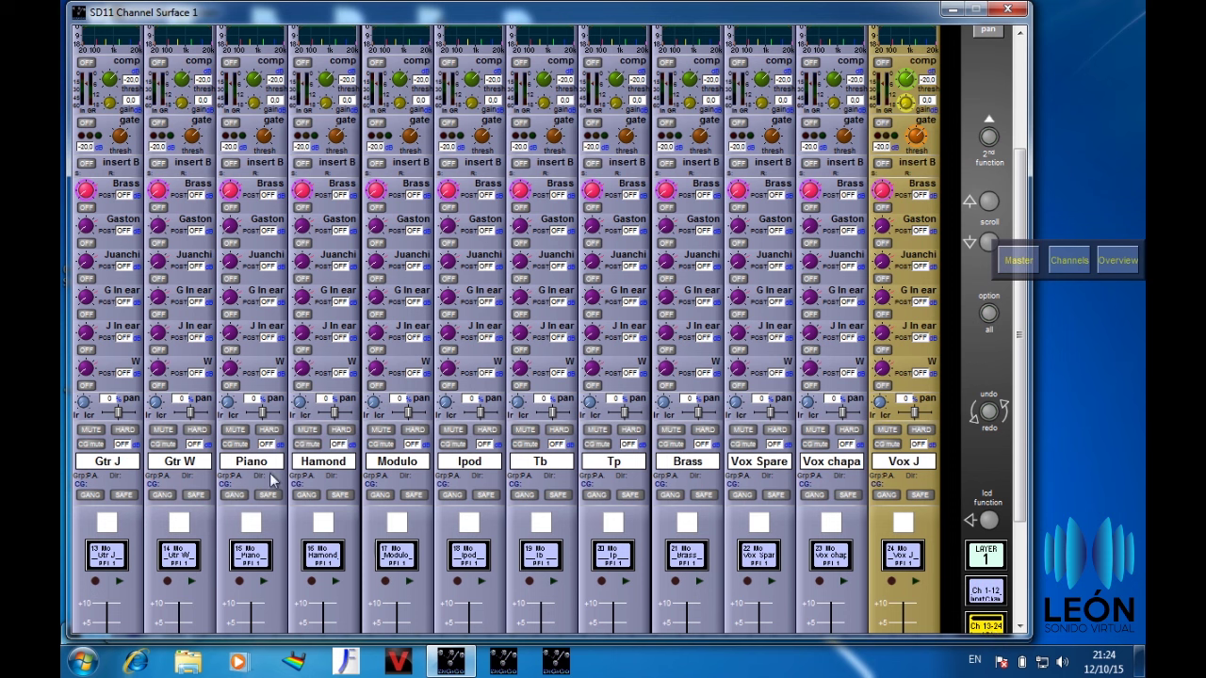
drag(85, 191, 83, 23)
drag(158, 192, 158, 31)
drag(666, 190, 646, 1)
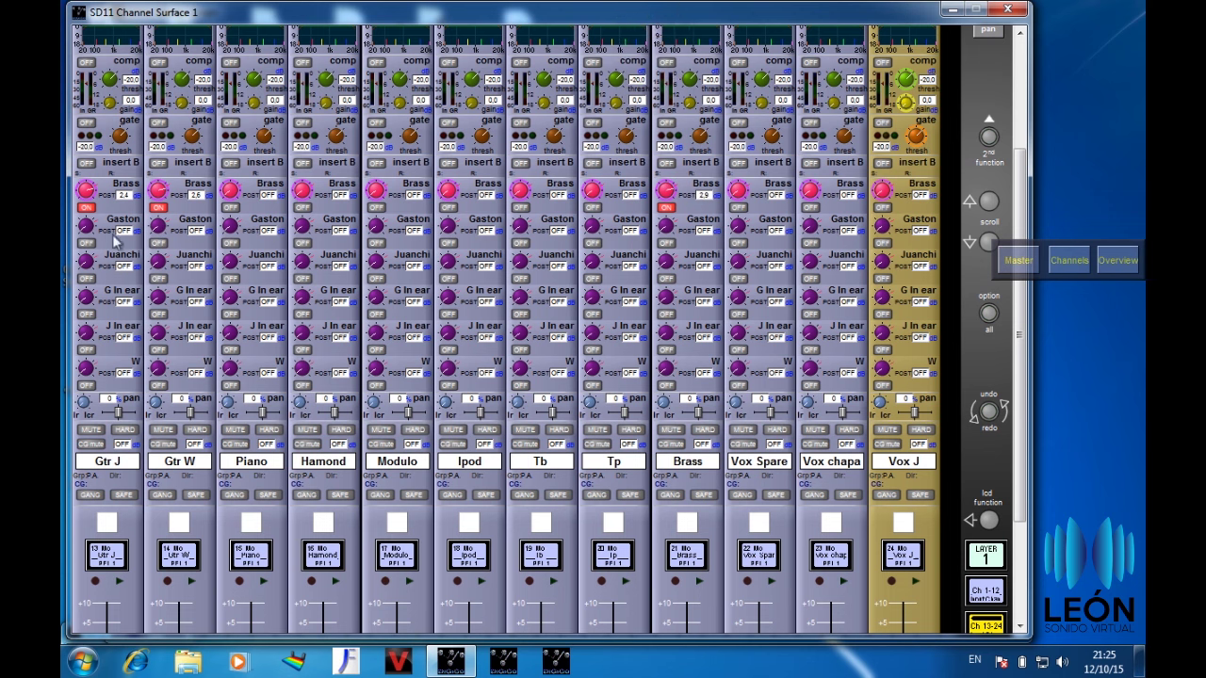
Raise the Aux 2 sends of Gtr J to 3.6 and Gtr W to -4.1, and Aux 3 of Piano to 9.9 and Hamond to 5.1.
click(991, 592)
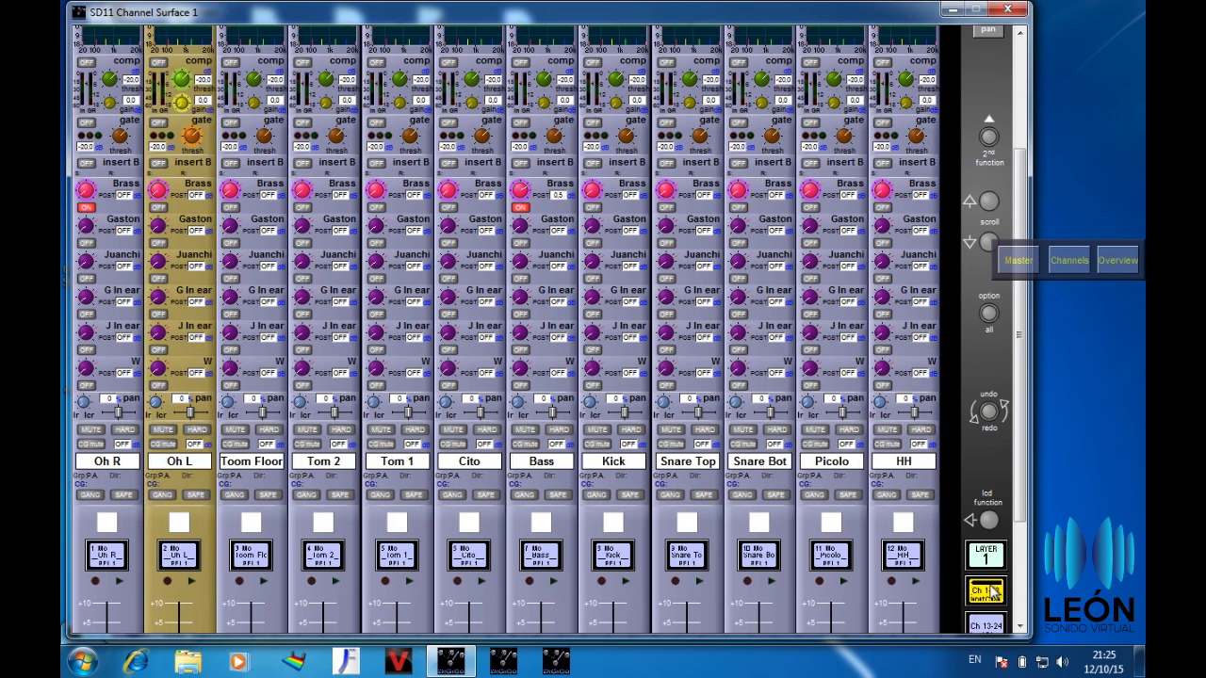
click(990, 625)
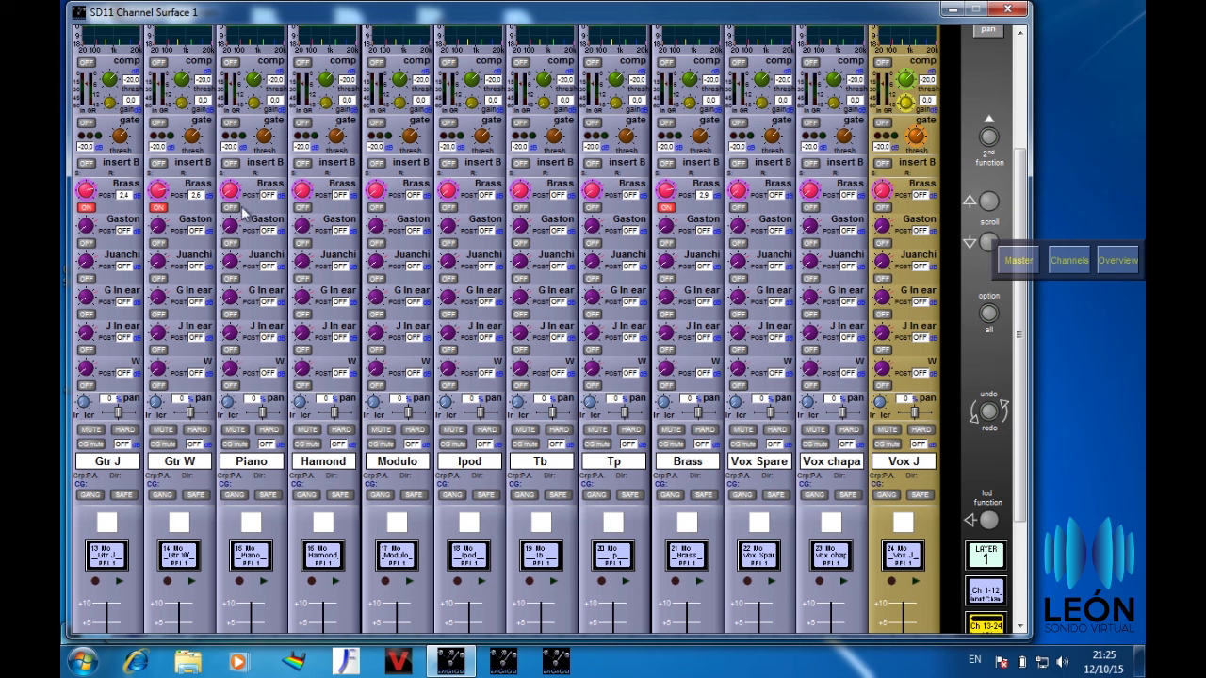
drag(91, 227, 81, 52)
drag(158, 227, 150, 91)
drag(228, 268, 256, 121)
drag(300, 261, 302, 85)
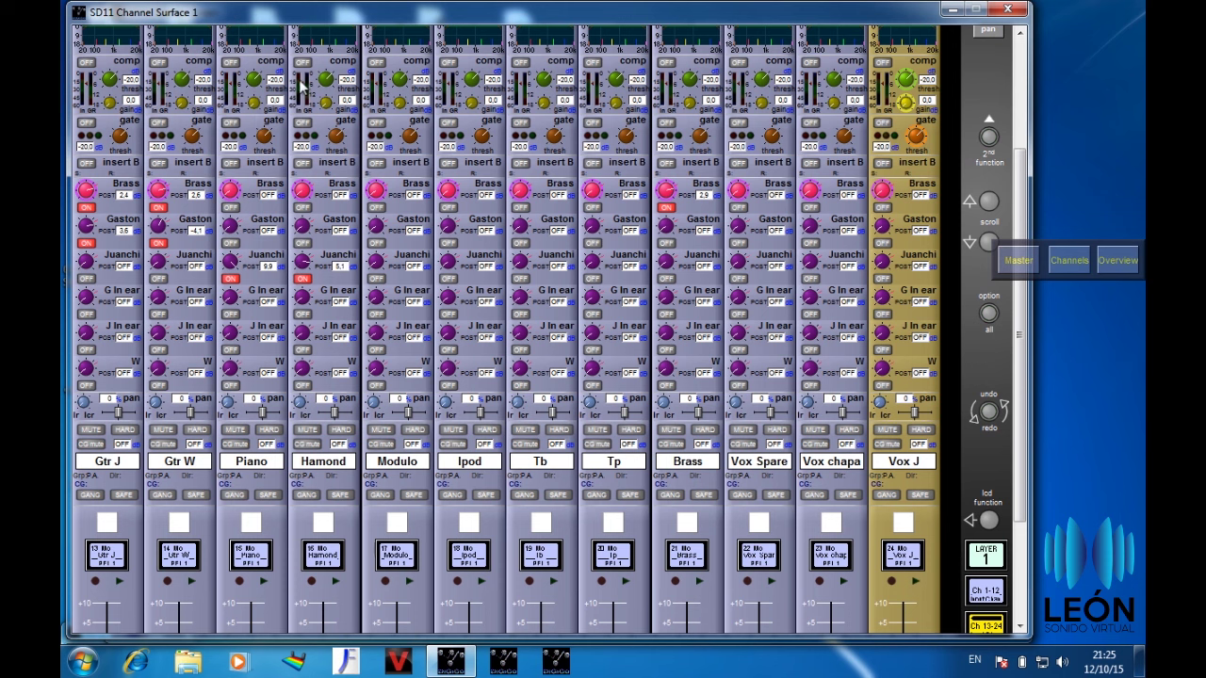
Raise the G In ear send of Modulo to -10.7, and the J In ear sends of Ipod to 4.8, Piano to 0.8 and Hamond to -12.6.
drag(376, 297, 447, 142)
drag(230, 332, 227, 184)
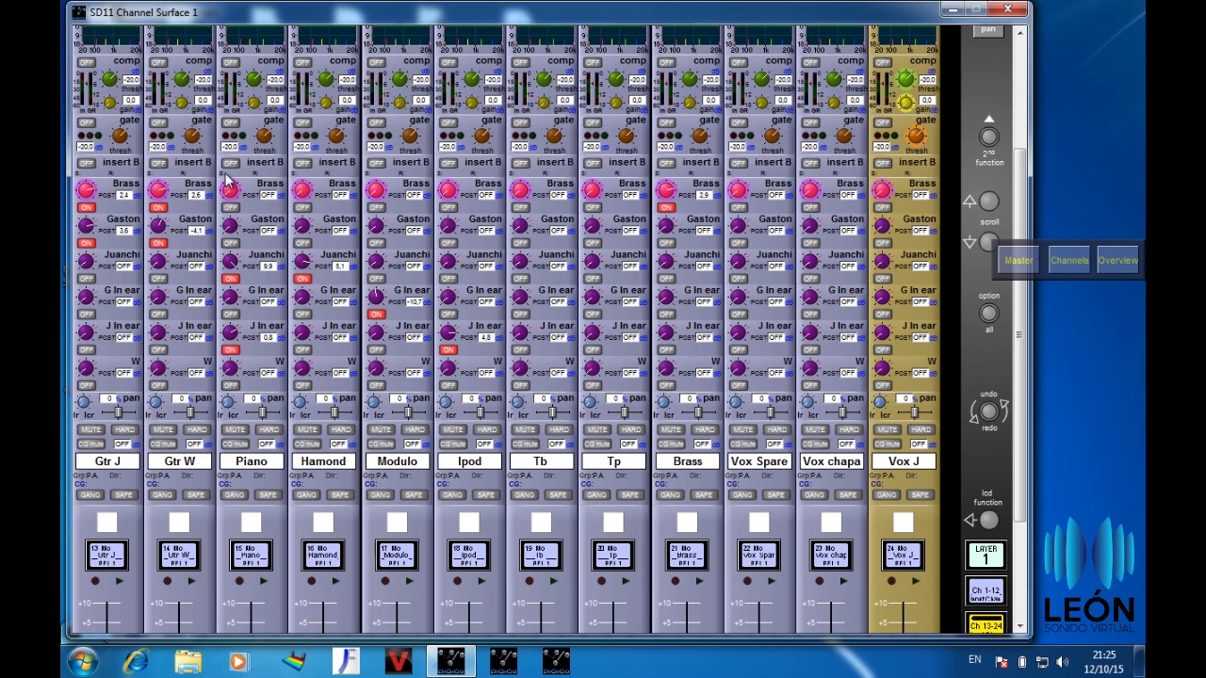
drag(303, 334, 294, 232)
Raise Gtr W's G In ear send to 4.8, and the W sends of Gtr W to 9.0, Tp to -4.3 and Vox Spare to 9.4.
click(147, 293)
drag(160, 293, 162, 121)
drag(159, 368, 174, 175)
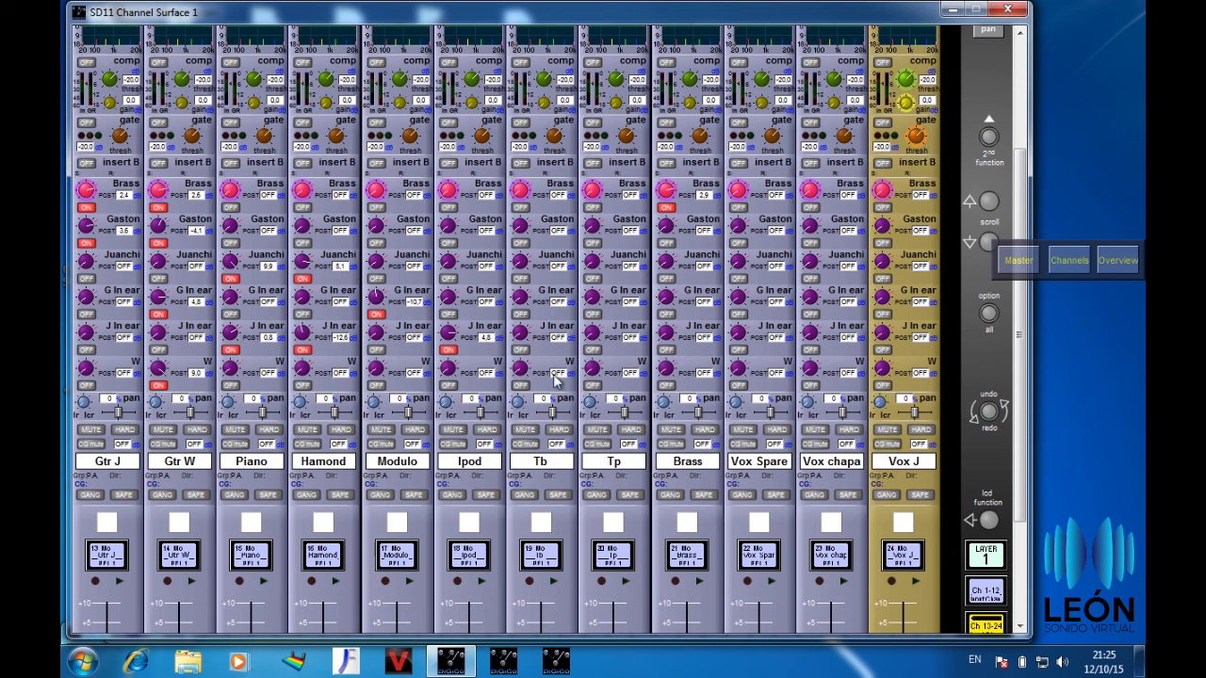
drag(591, 368, 609, 254)
drag(738, 375, 741, 311)
Within channels 25-32, raise Aux 3 on Toys and Conga Hi to -4.7, W on Bongo to 4.6 and J In ear on Vox M to 10.0.
drag(1018, 492, 1011, 563)
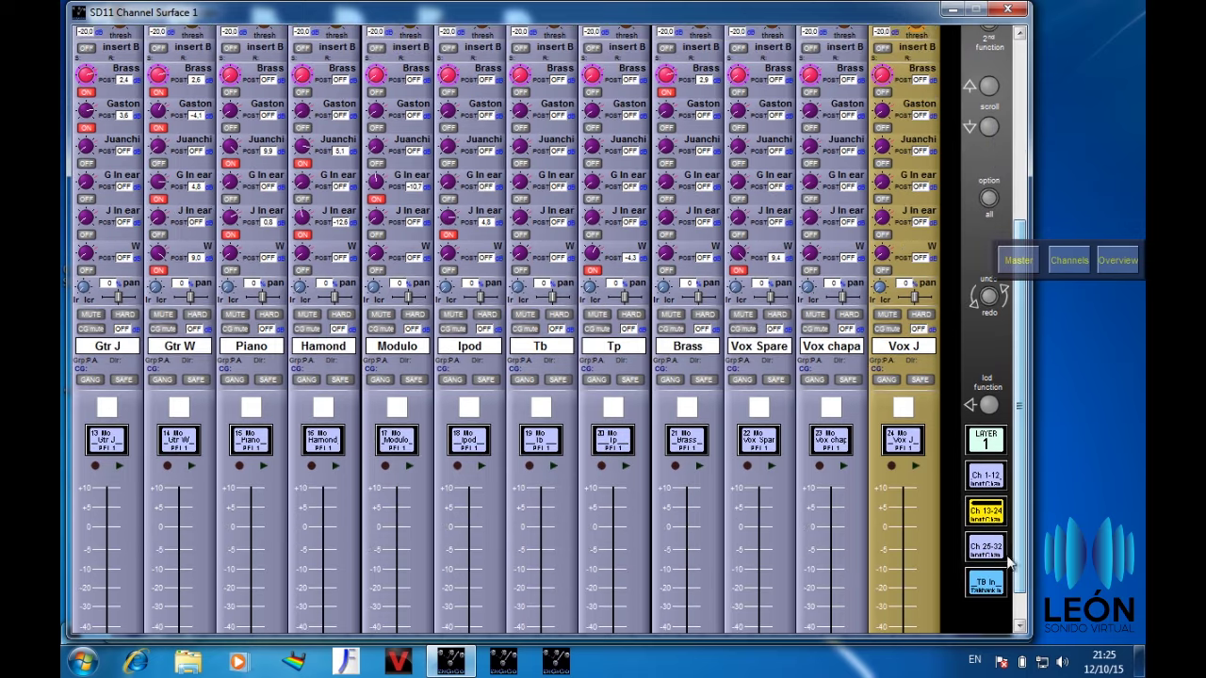
click(1002, 556)
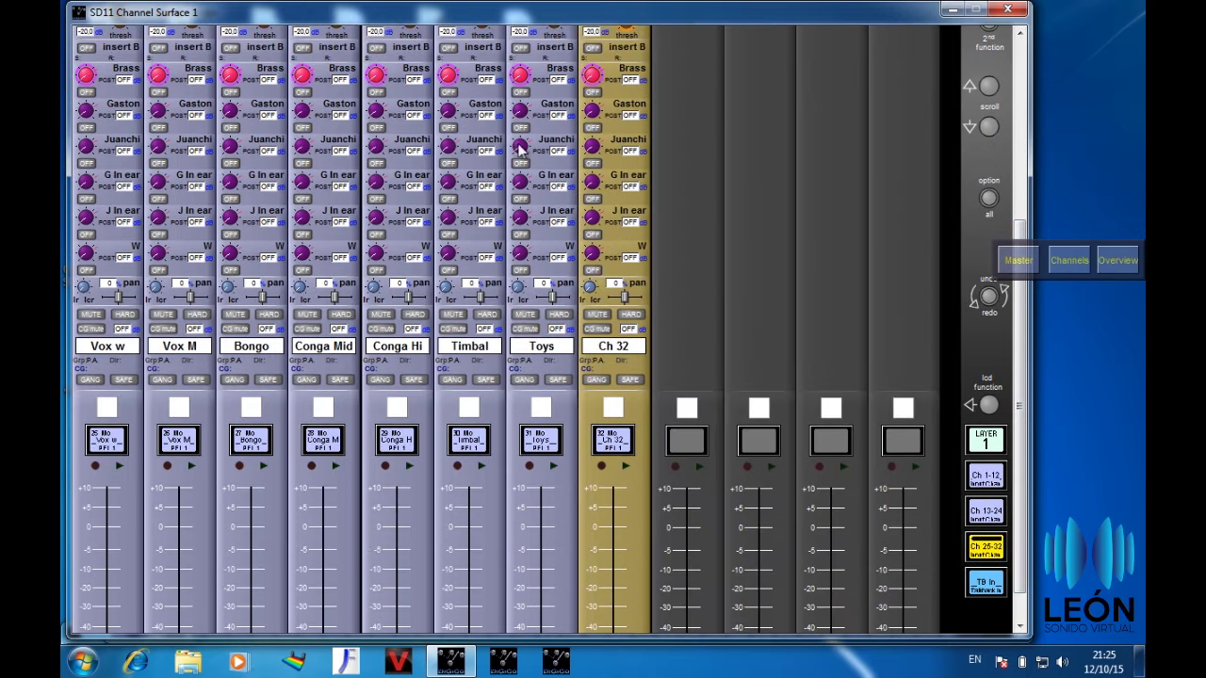
drag(520, 148, 505, 5)
drag(379, 149, 381, 24)
drag(229, 252, 234, 83)
drag(158, 217, 159, 4)
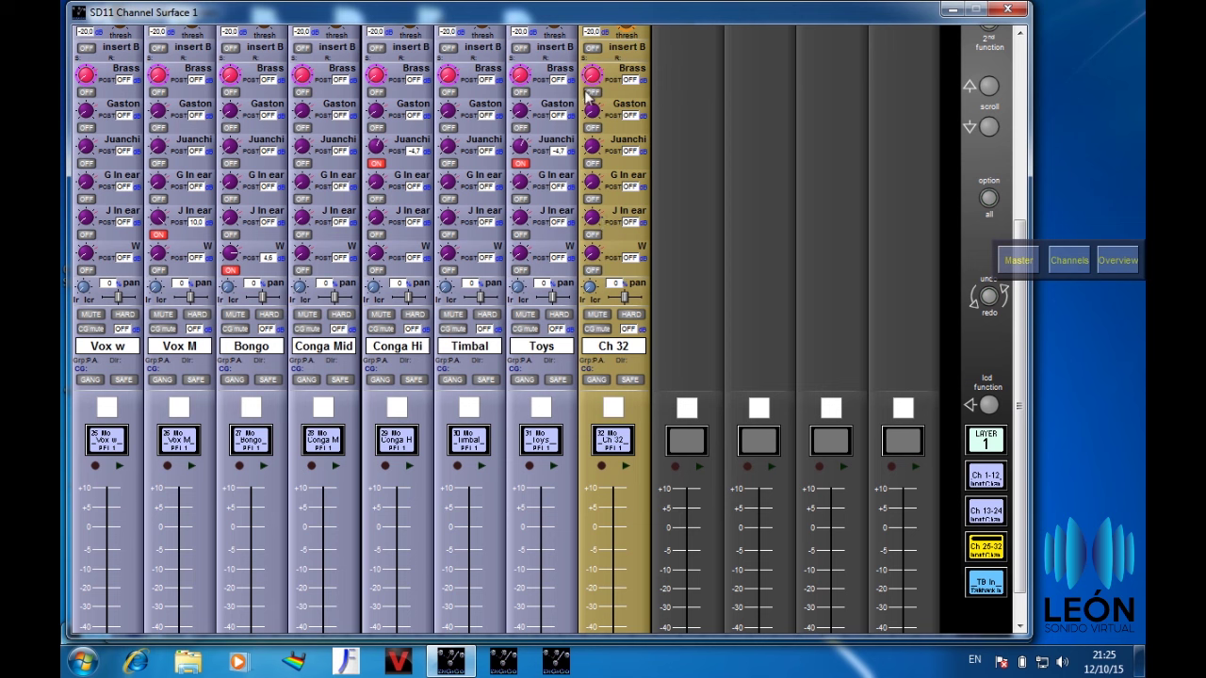
Move the assignable rotary row down from the Brass sends to the Aux 3 sends.
click(988, 126)
click(987, 126)
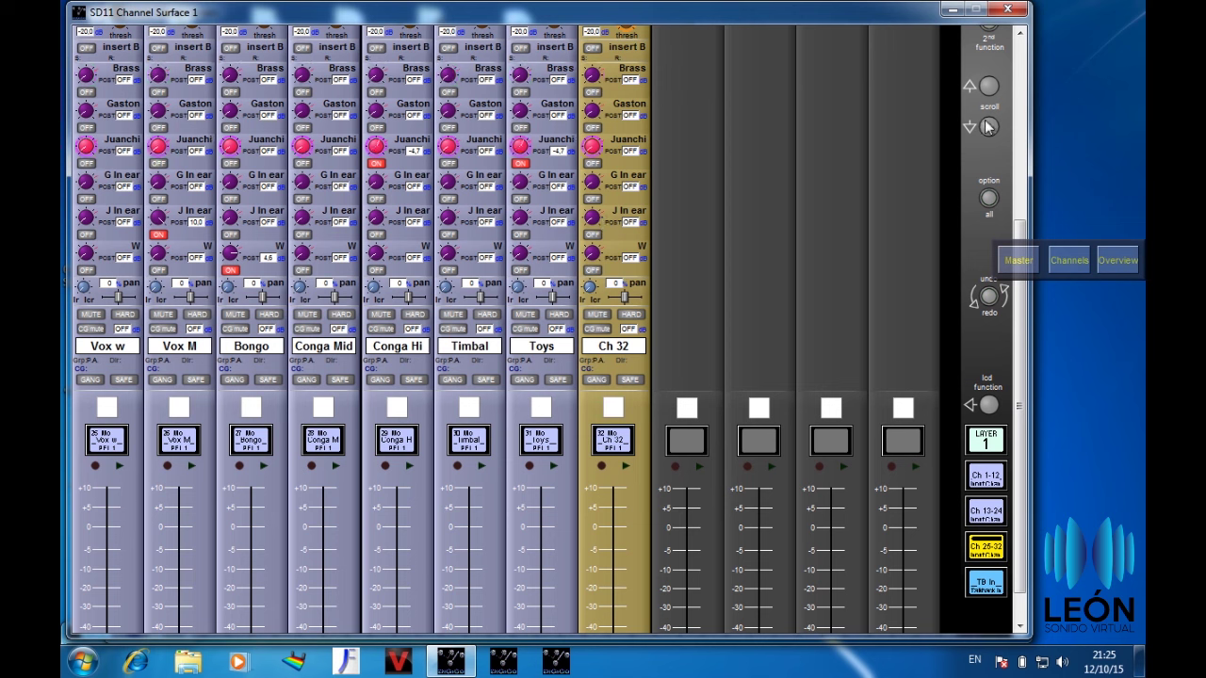
Move the assignable rotary row on channels 25-32 down from the Aux 3 sends to the Aux 12 sends.
click(987, 126)
click(987, 127)
click(988, 126)
click(987, 127)
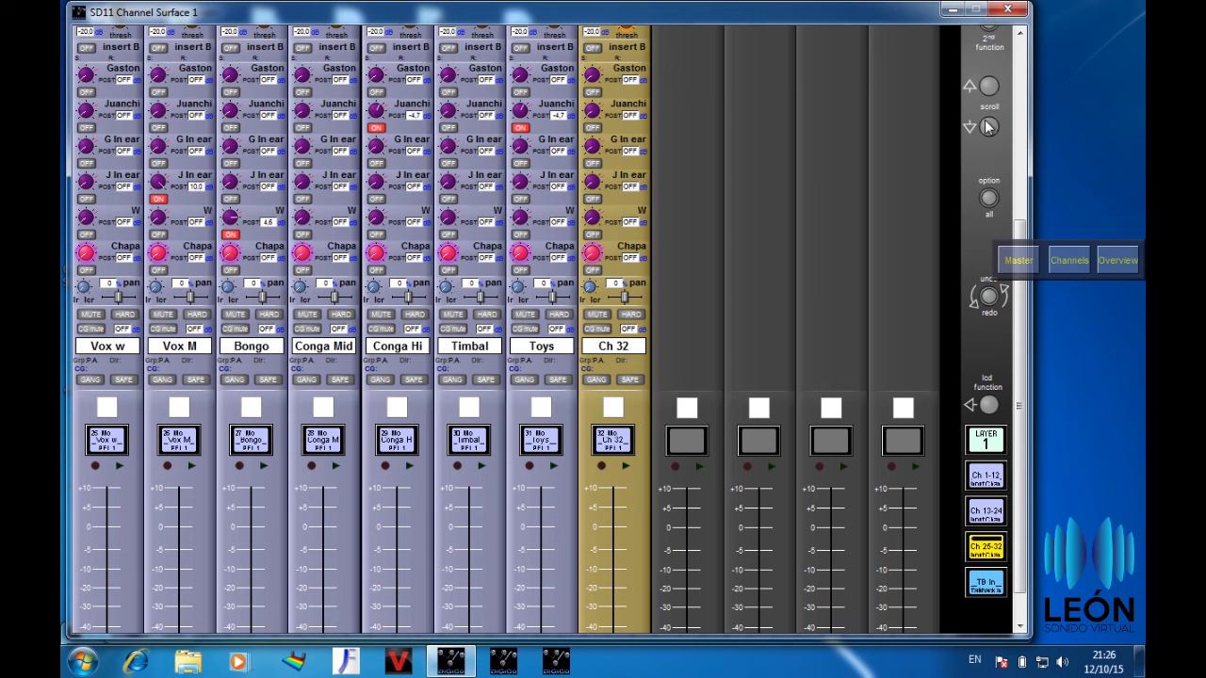
click(987, 126)
click(987, 126)
click(987, 126)
click(988, 126)
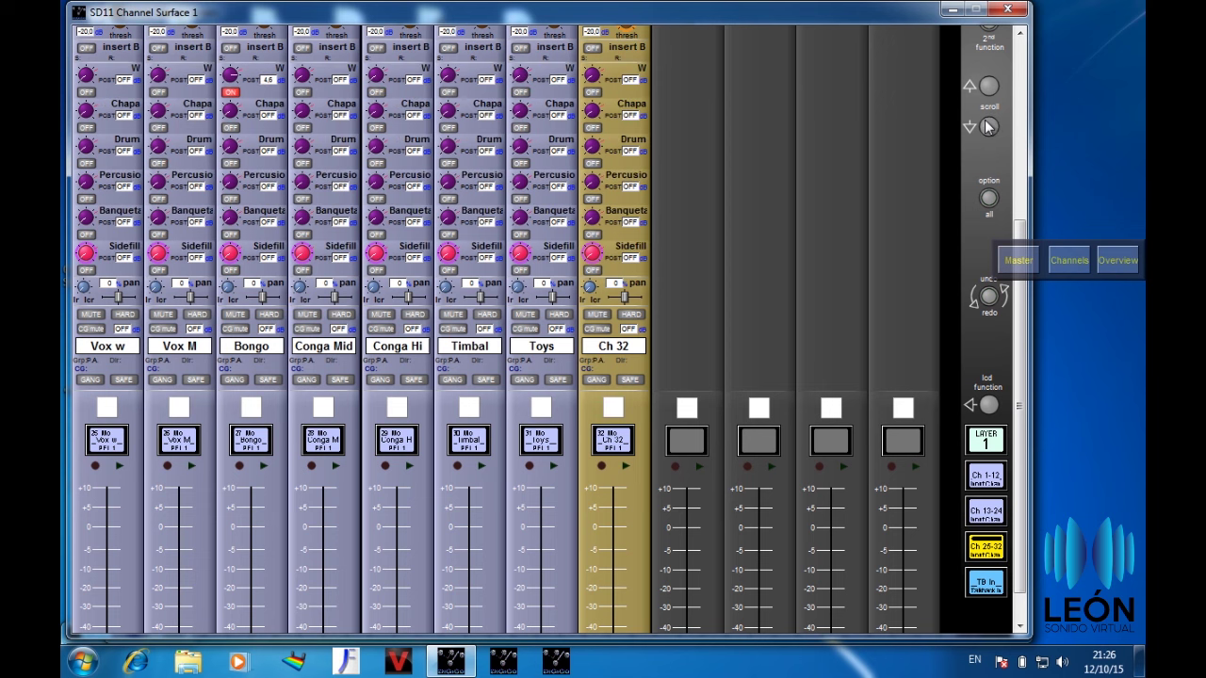
click(988, 127)
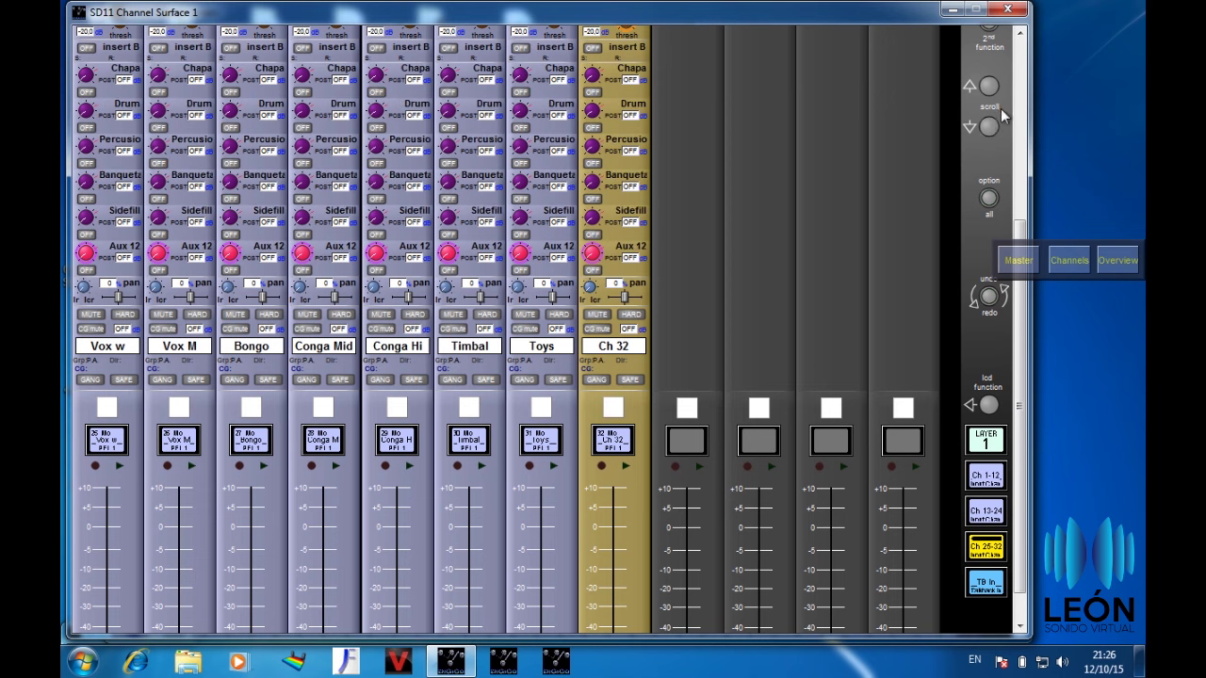
Raise Toys' Aux 7 send to -21.1, Timbal's Drum and Banqueta sends to -10.5 and 4.1, and Conga Hi's Percusion send to 2.0.
click(520, 92)
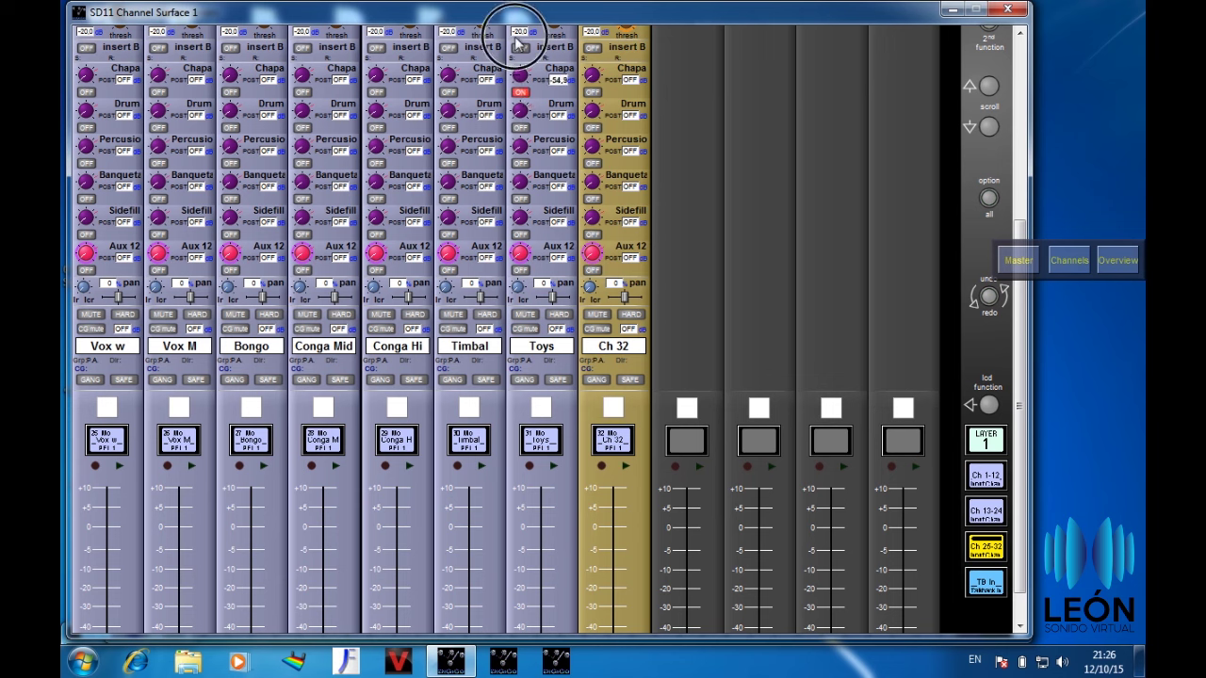
click(449, 126)
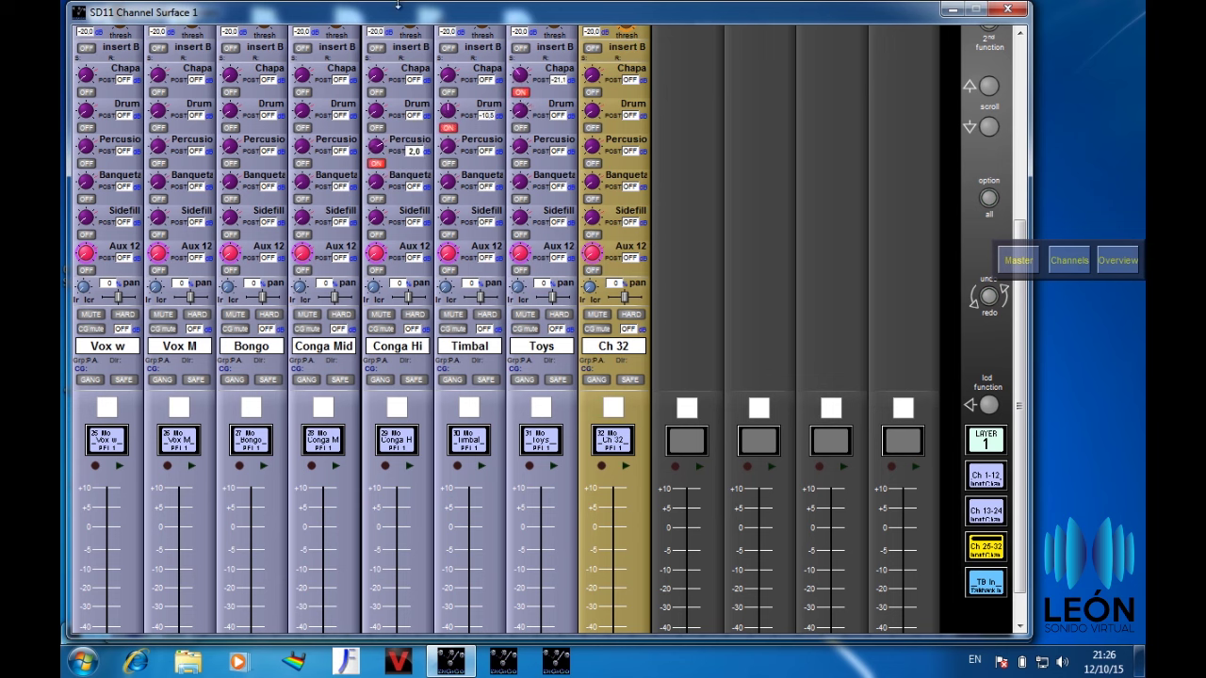
click(377, 162)
click(448, 198)
scroll(455, 179, up, 3)
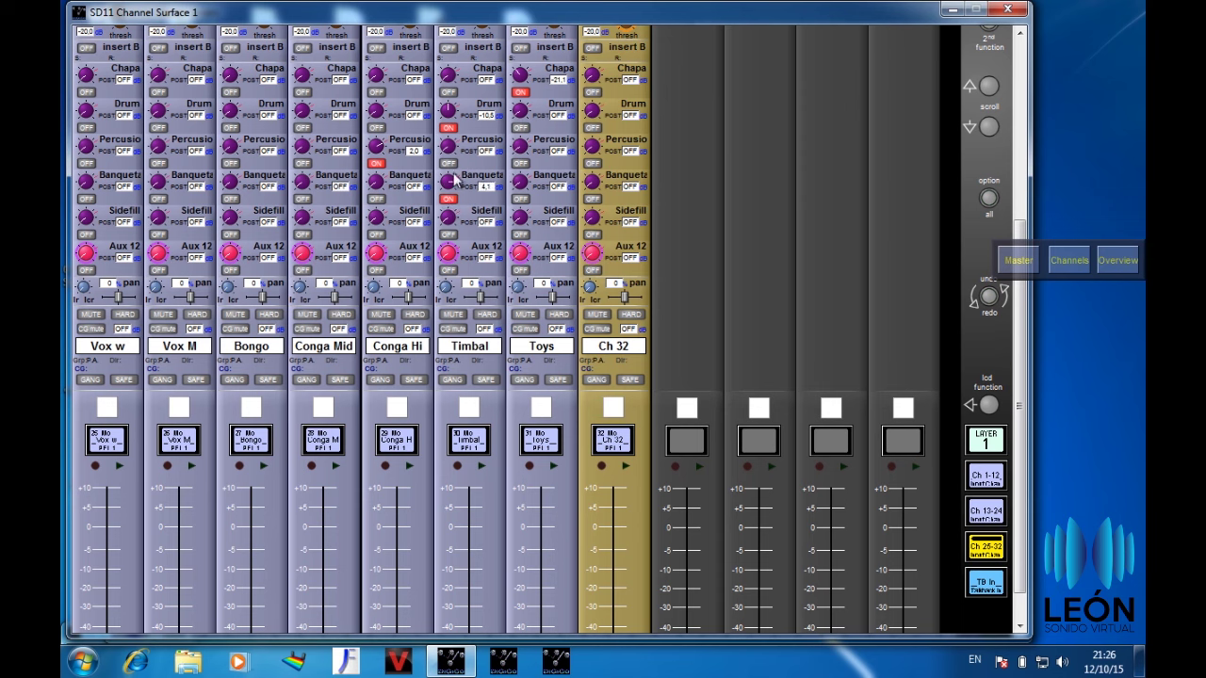
Raise the Sidefill sends of Timbal to 7.4, Conga Hi to 1.8, Conga Mid to -1.1, Bongo to 2.3, Vox M to 7.0 and Vox w to 7.5.
click(451, 235)
click(375, 231)
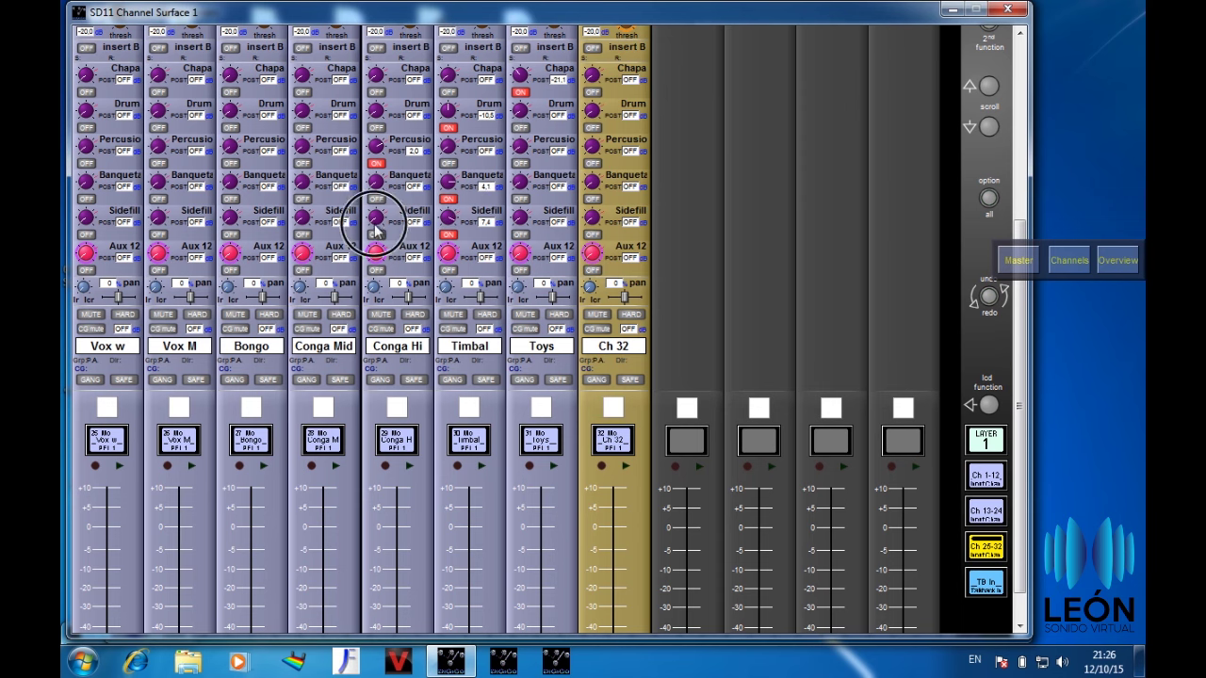
click(303, 214)
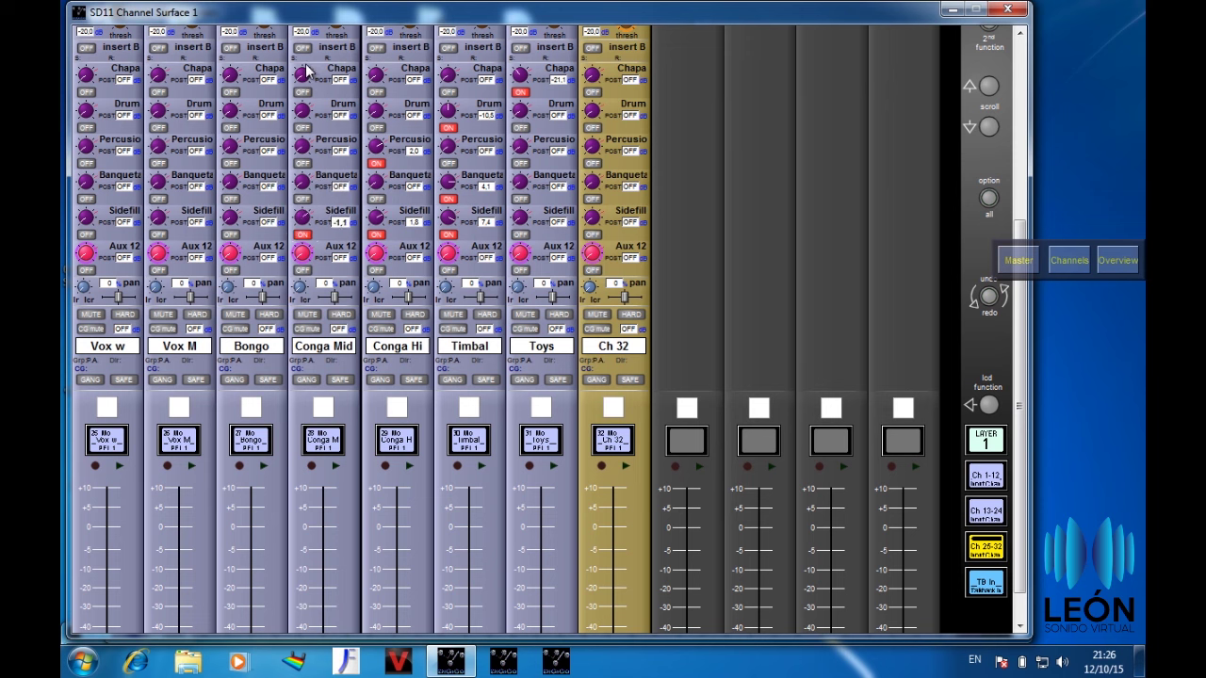
click(230, 217)
click(151, 219)
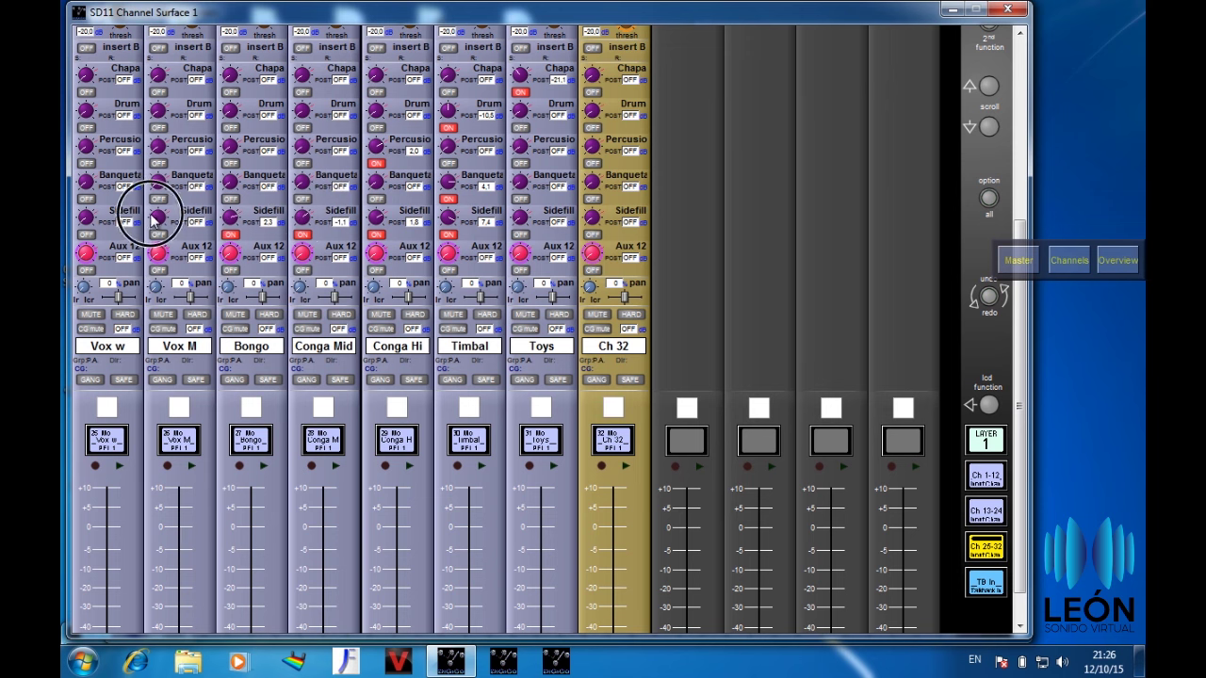
drag(151, 219, 162, 46)
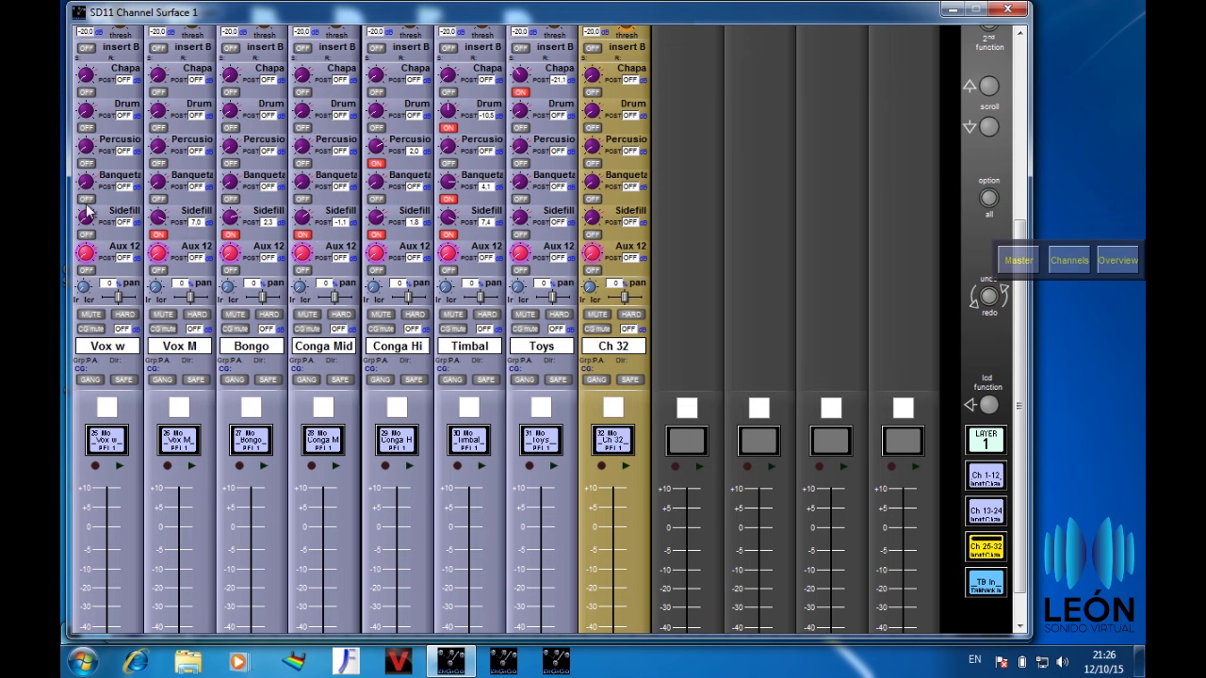
drag(85, 219, 91, 47)
On the layer 2 aux outputs, raise the master faders of Aux 1 Brass through Aux 11 Sidefill to 0 dB.
click(992, 440)
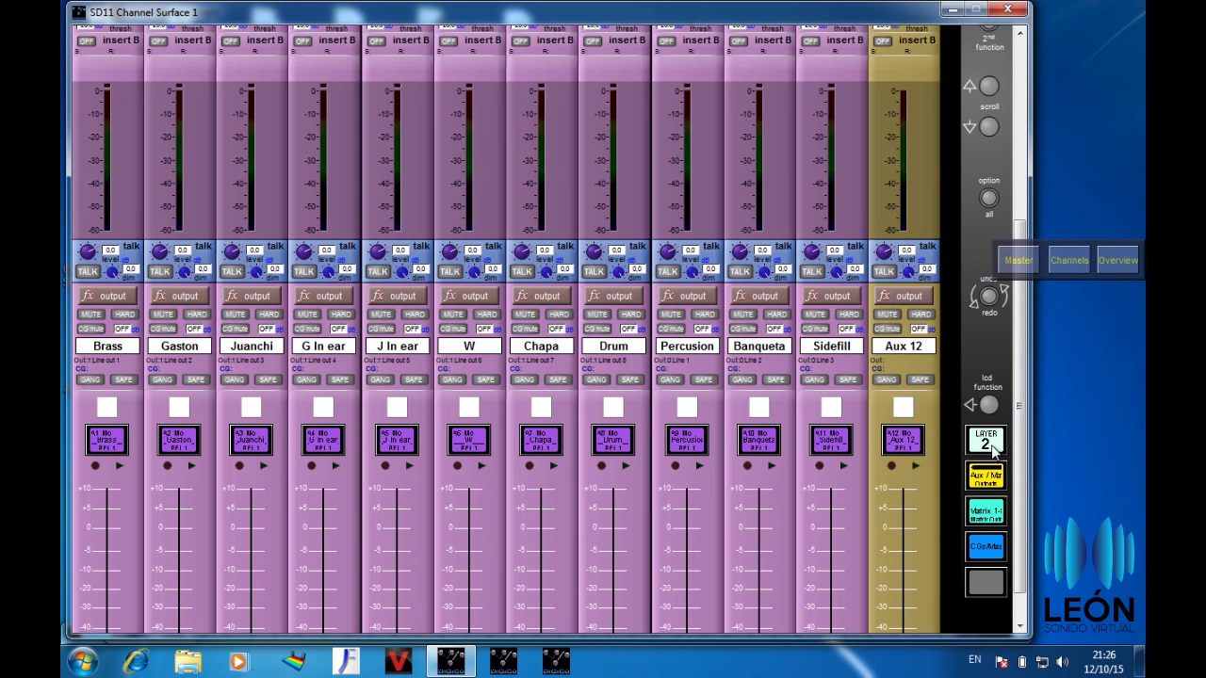
drag(1023, 379, 1024, 406)
drag(106, 613, 106, 454)
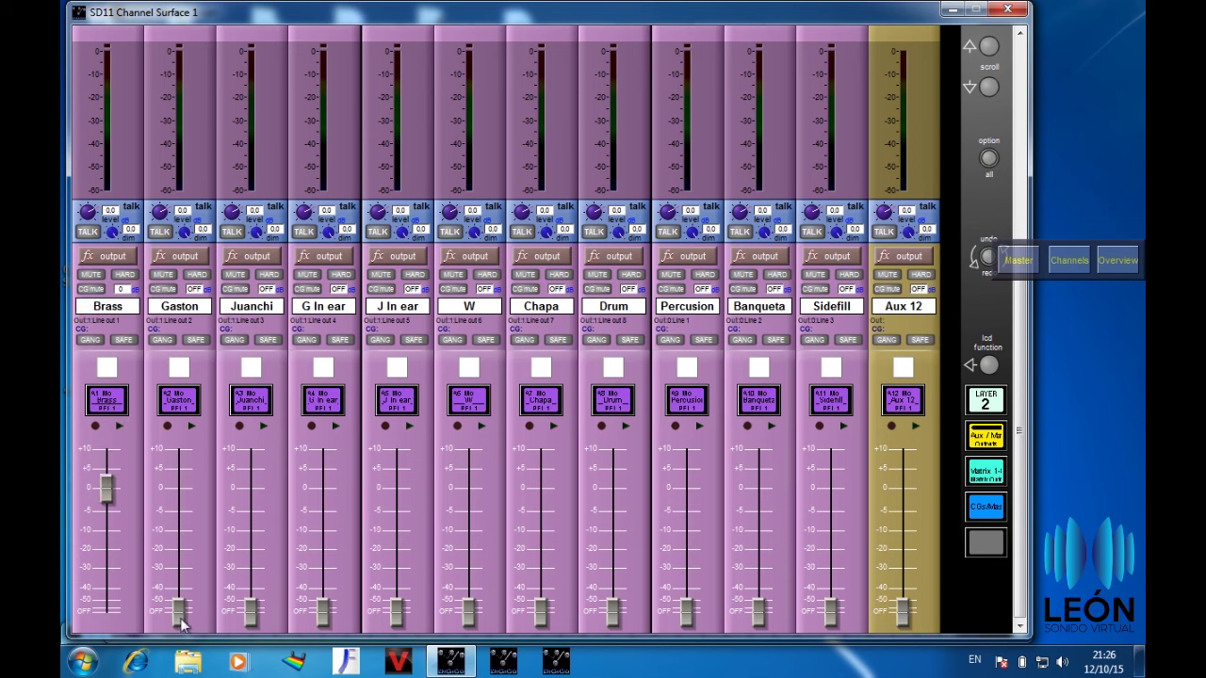
drag(178, 612, 176, 460)
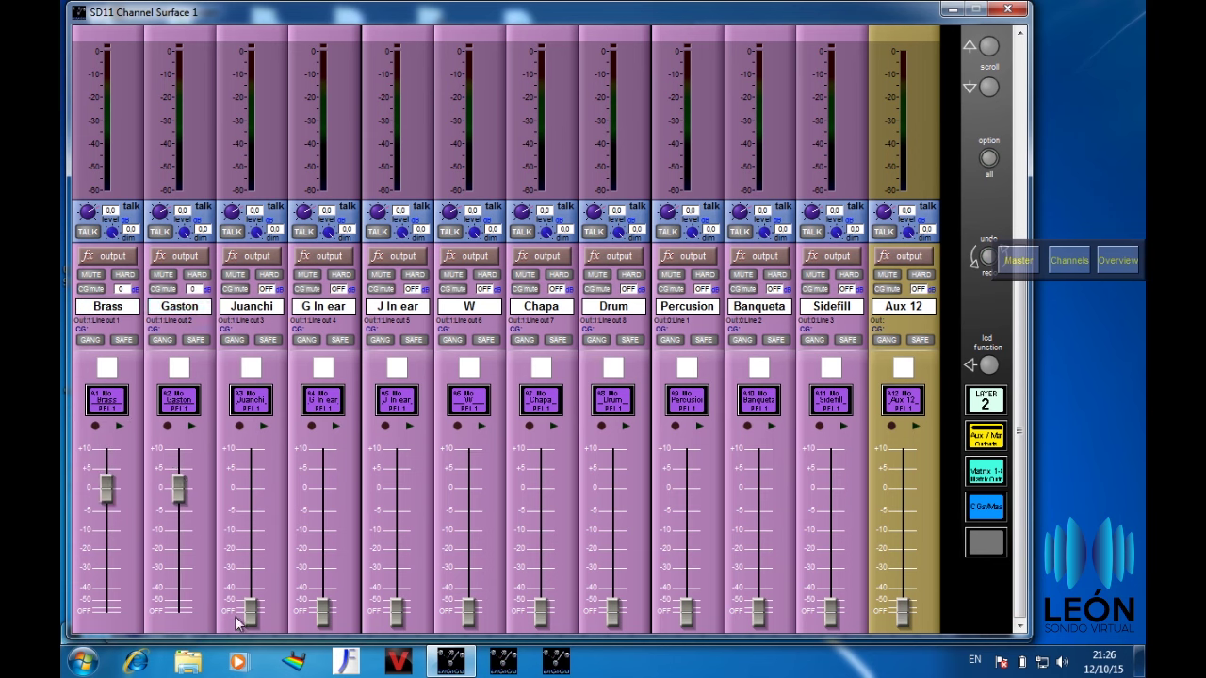
drag(250, 614, 251, 487)
drag(322, 611, 326, 458)
drag(396, 608, 398, 458)
drag(470, 610, 468, 488)
drag(541, 612, 532, 465)
drag(612, 612, 613, 456)
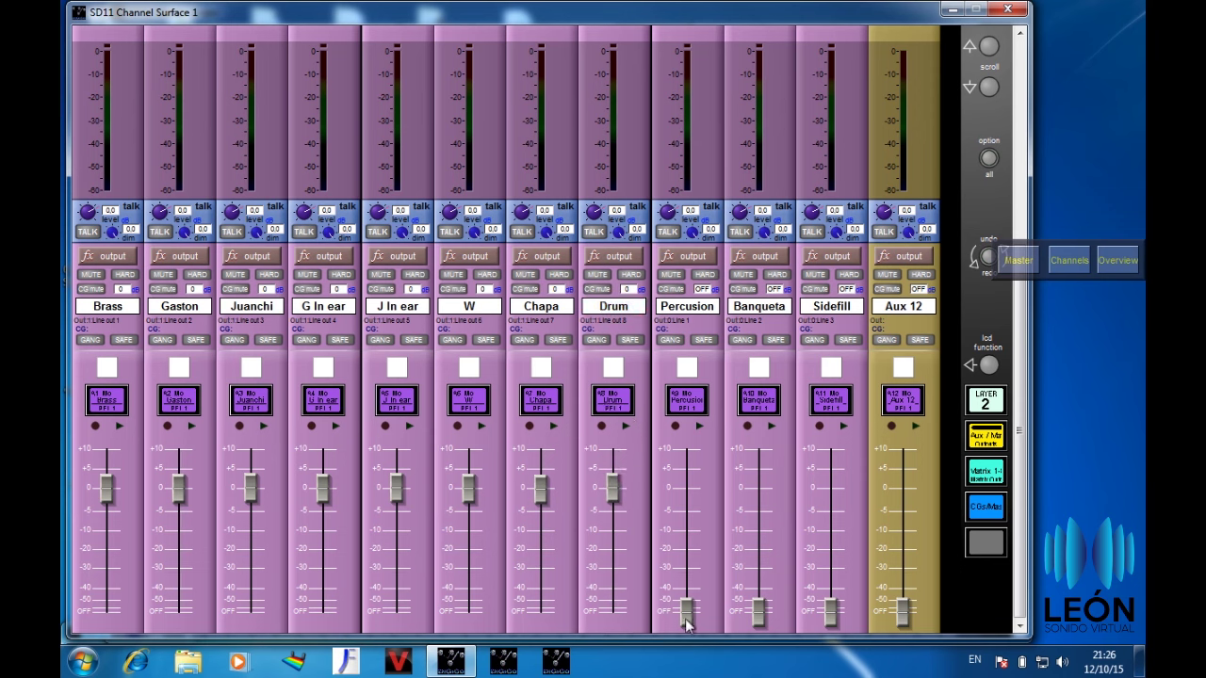
drag(684, 614, 682, 461)
drag(759, 611, 762, 489)
drag(833, 617, 824, 457)
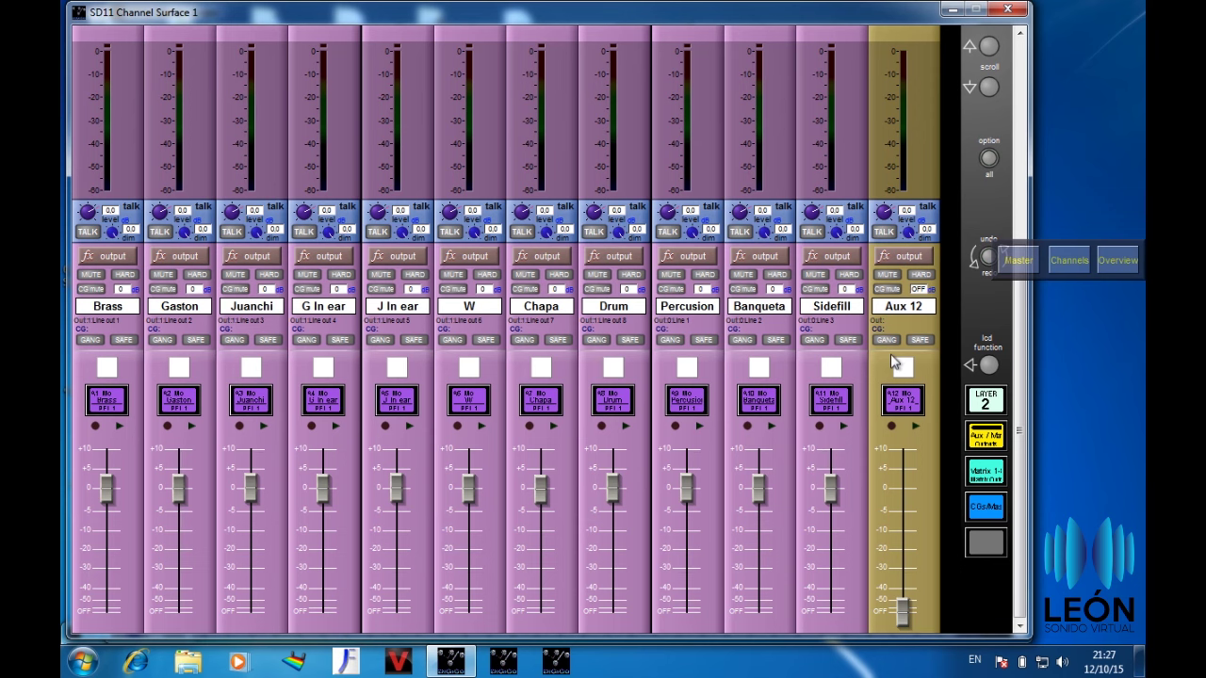
In the Aux 1 Brass output's setup, set all sends to pre fader.
scroll(1005, 236, up, 3)
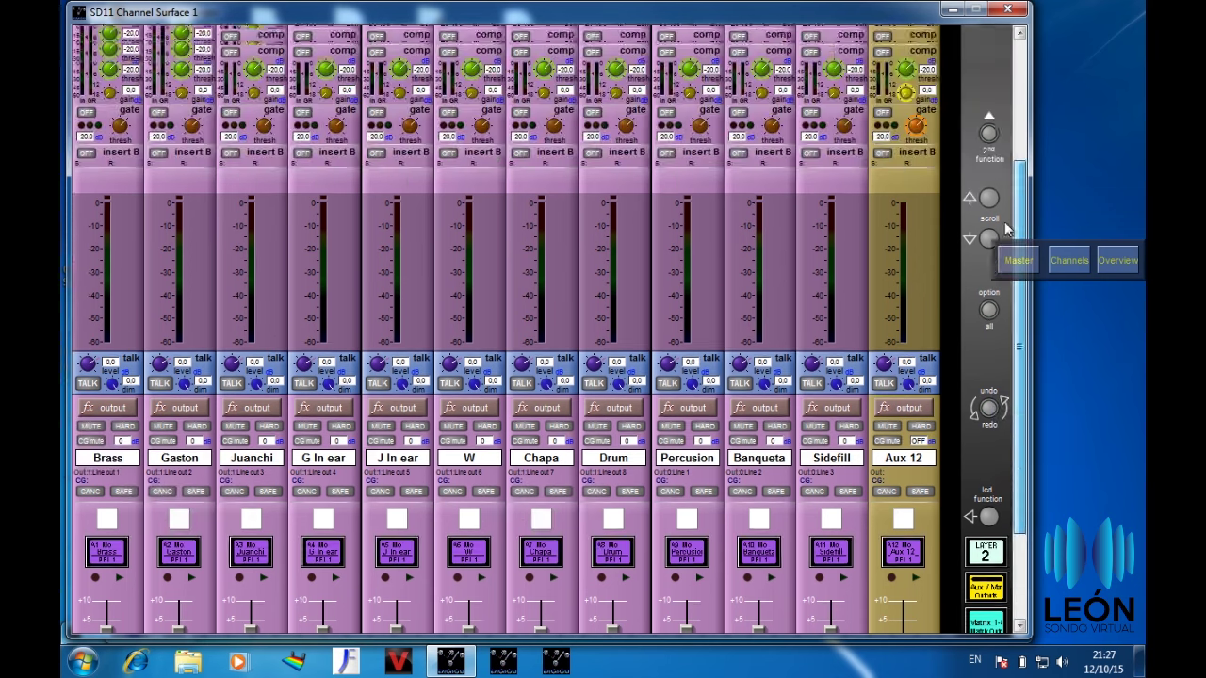
drag(1018, 166, 1018, 66)
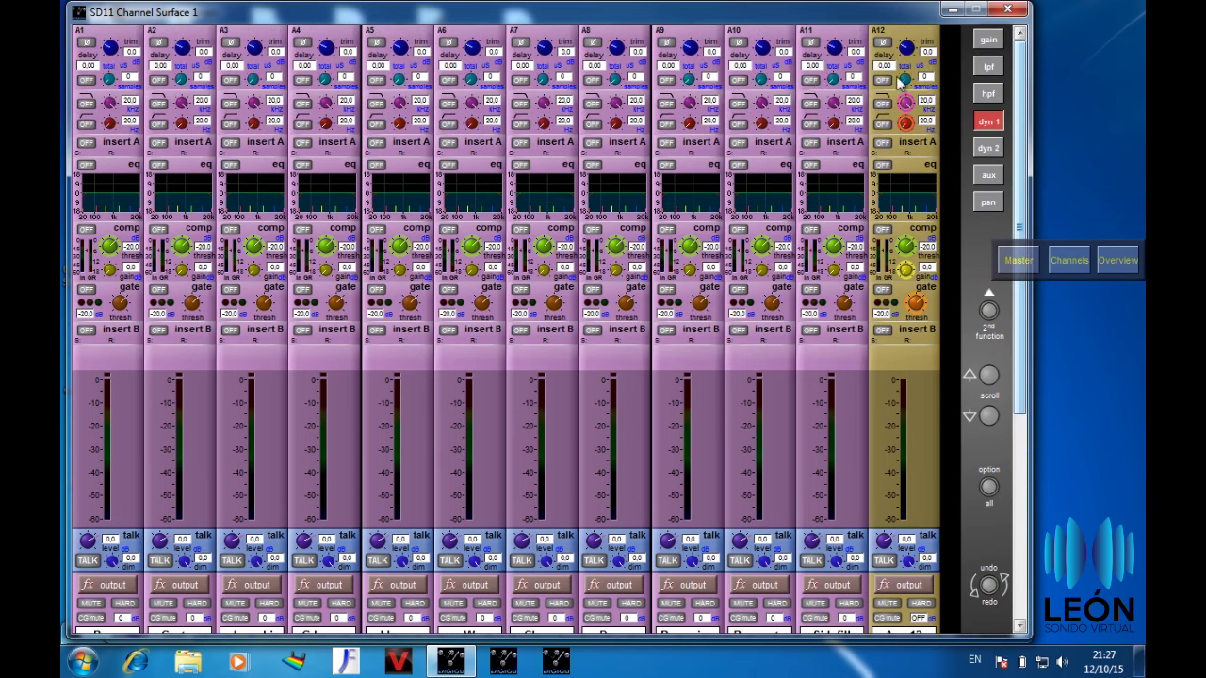
click(124, 36)
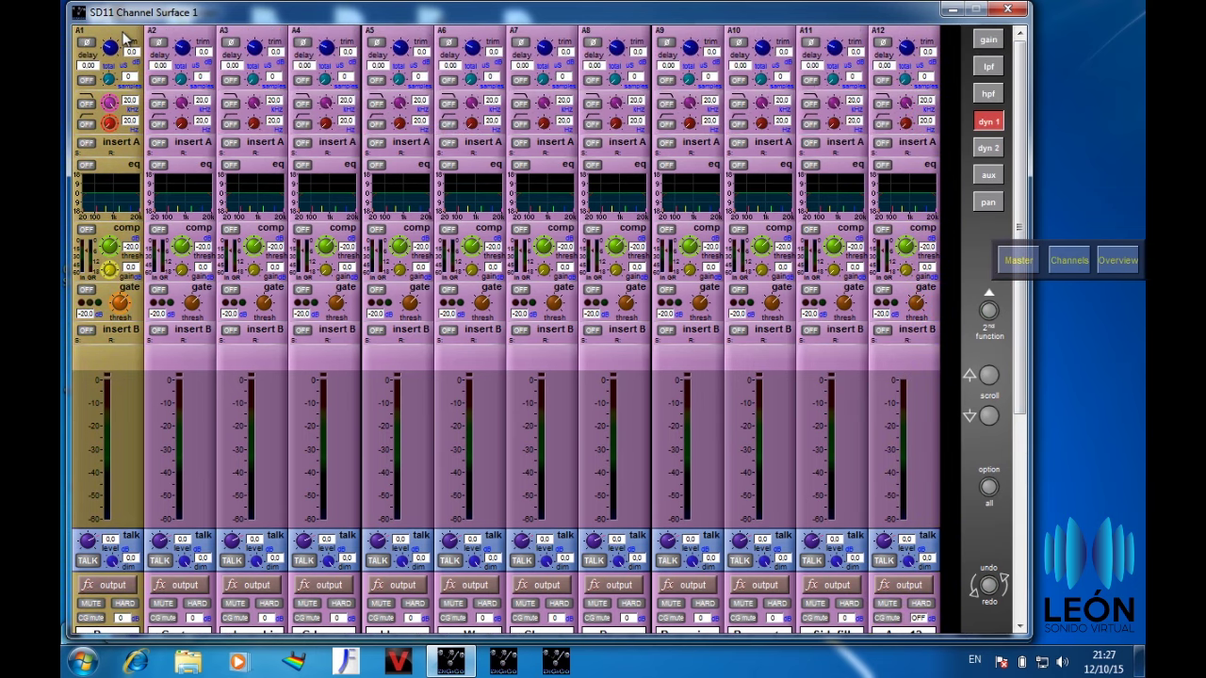
click(125, 36)
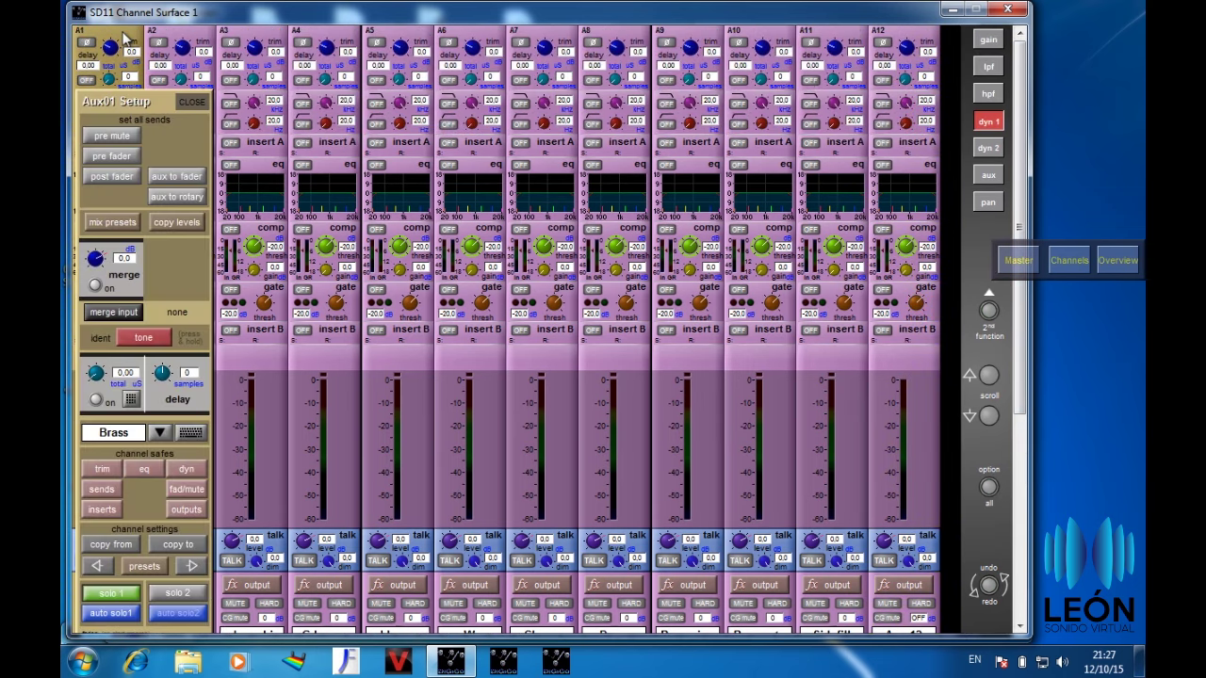
click(118, 158)
Compare the pre/post settings of the Brass sends with the other aux sends on input channels 1-12.
mouse_move(1021, 391)
mouse_down()
mouse_move(1018, 377)
mouse_move(1012, 425)
mouse_move(1051, 614)
mouse_up()
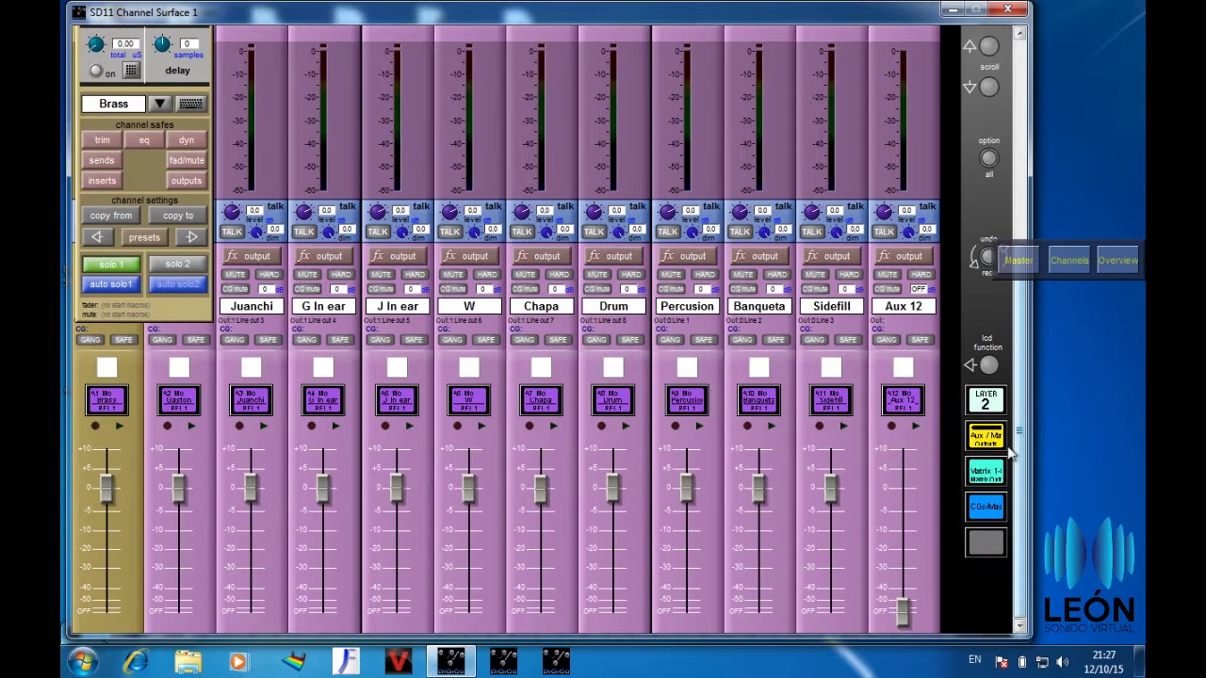
click(987, 402)
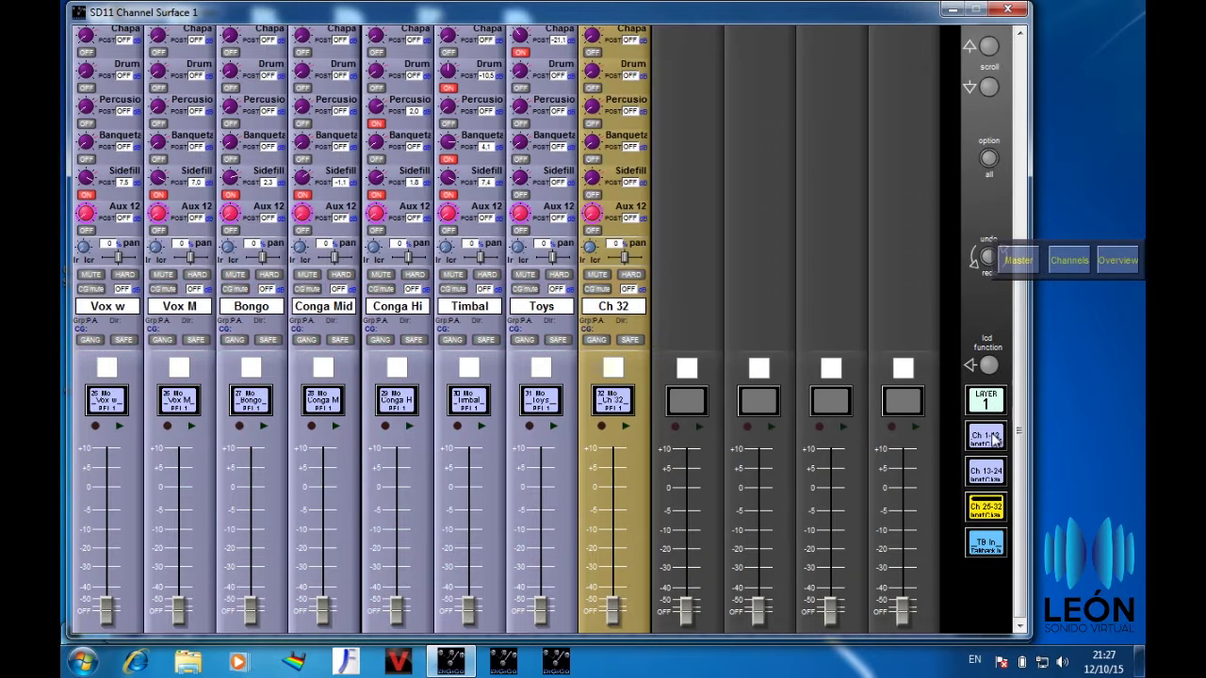
click(994, 438)
drag(1020, 424, 1018, 350)
click(324, 179)
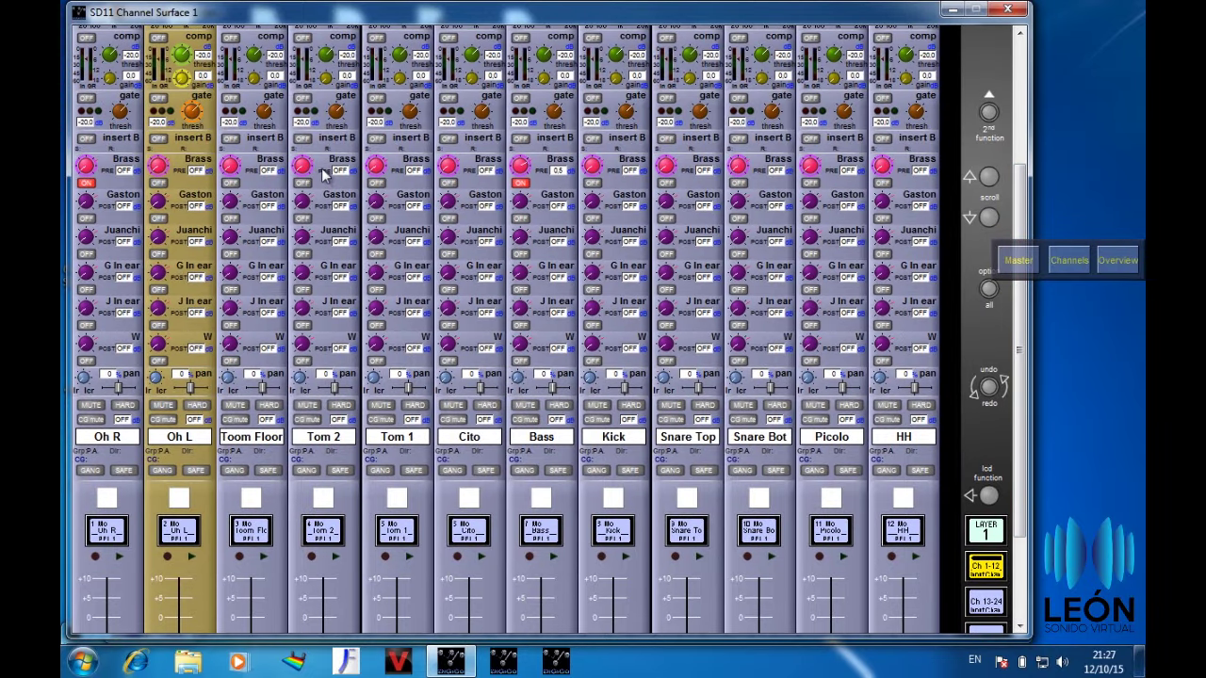
click(326, 215)
scroll(1022, 398, down, 3)
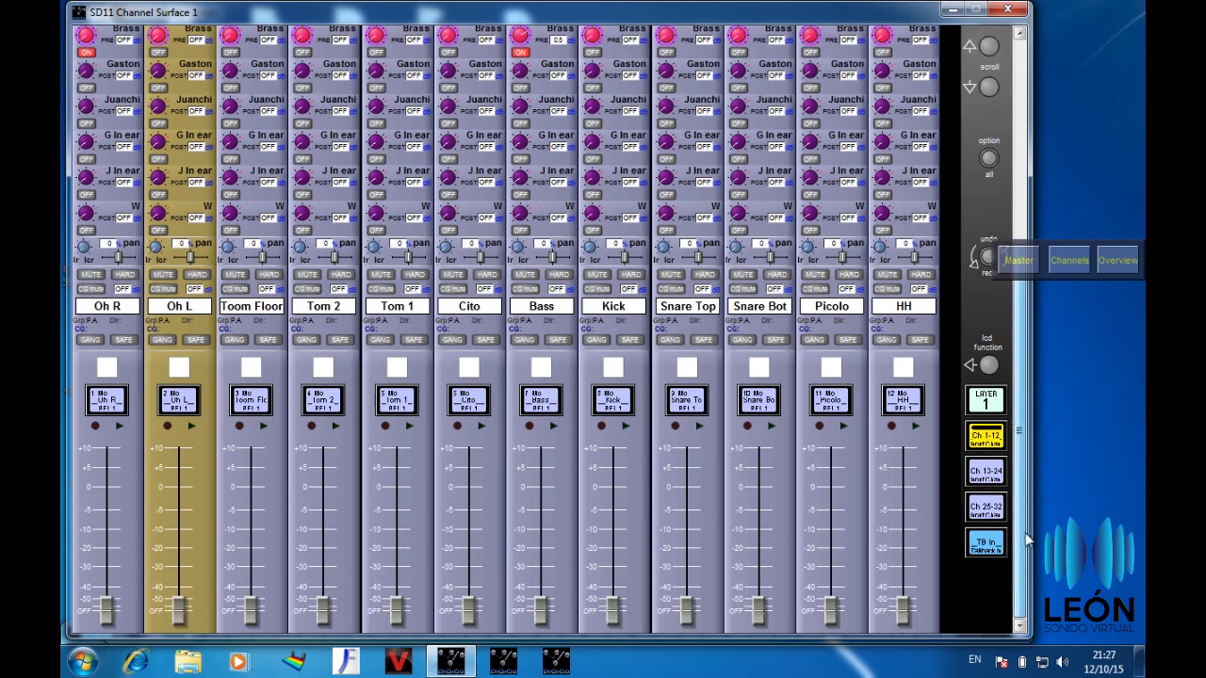
Set all sends of the Aux 2 output to pre fader and check them on input channels 1-12.
click(988, 400)
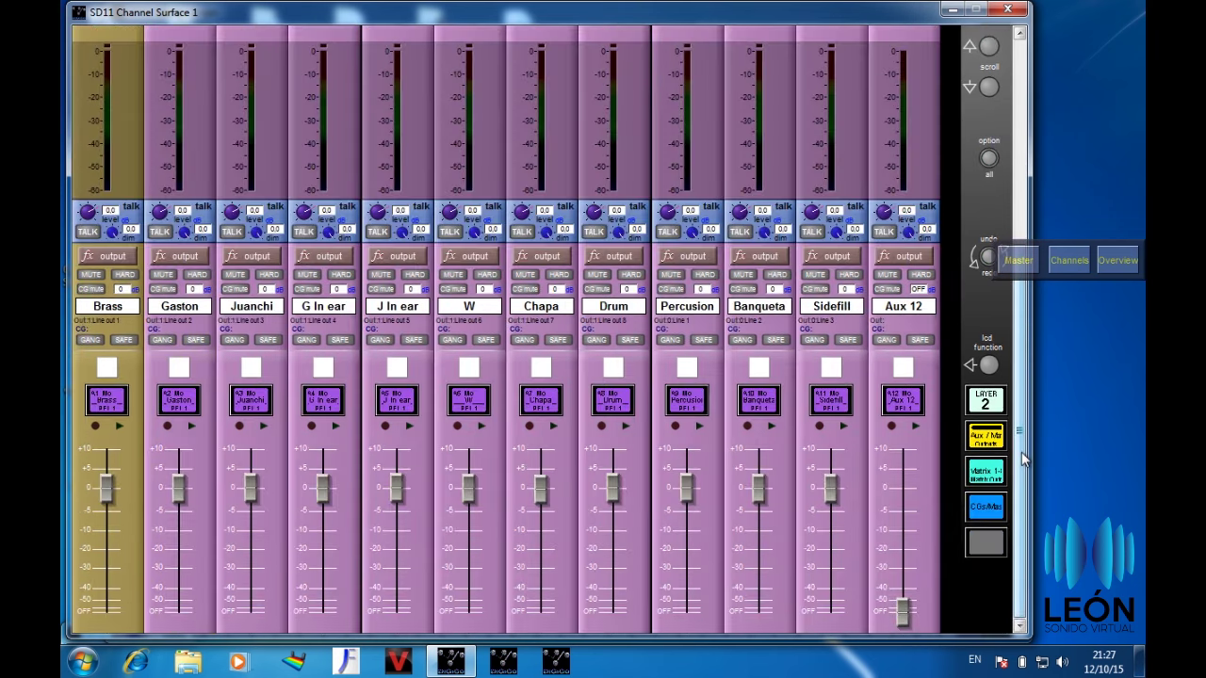
drag(1017, 455, 1013, 186)
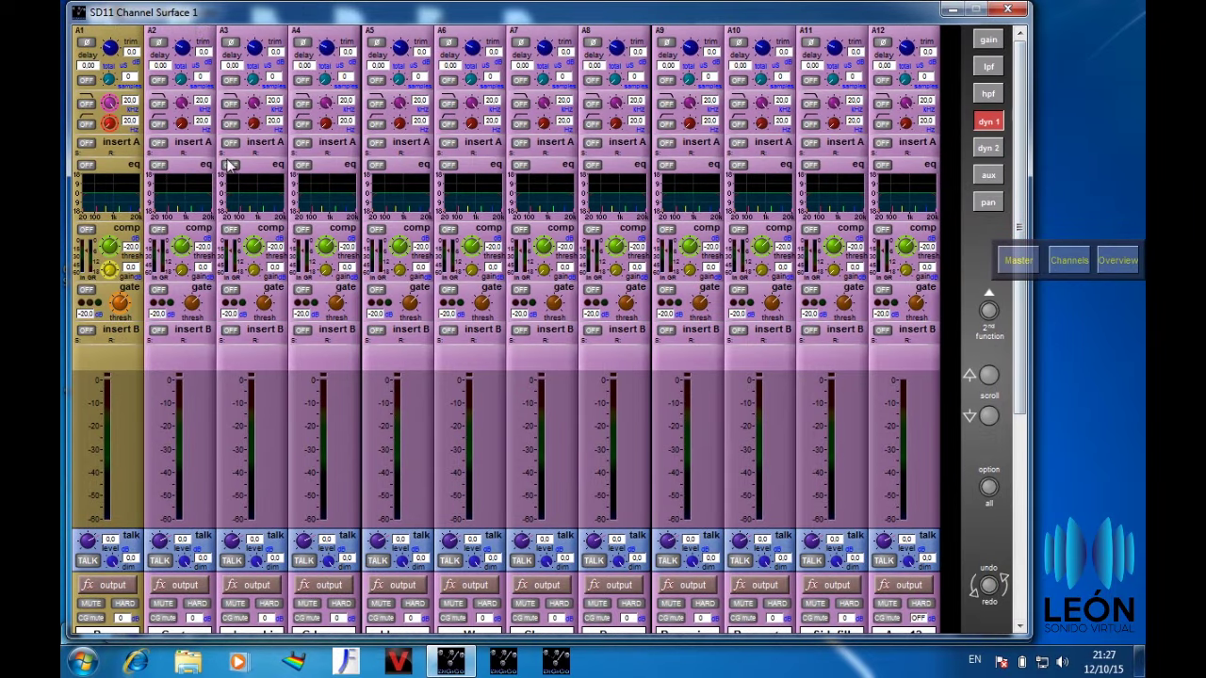
click(193, 42)
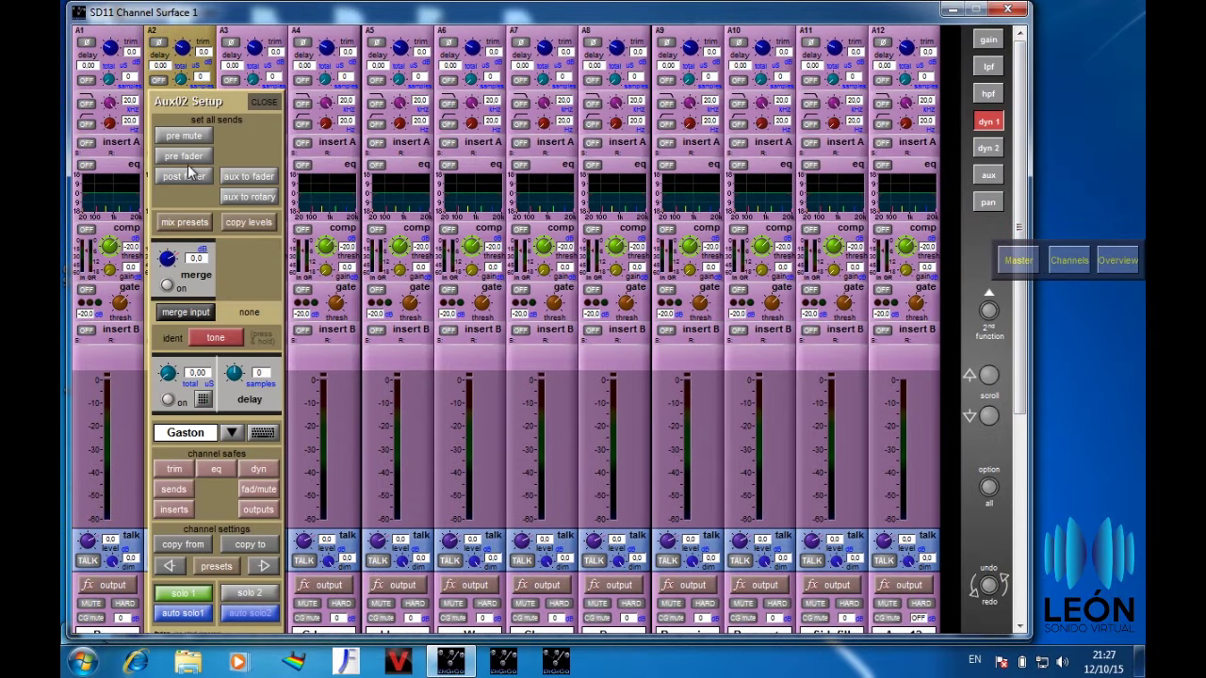
click(190, 174)
scroll(1008, 462, down, 4)
click(993, 546)
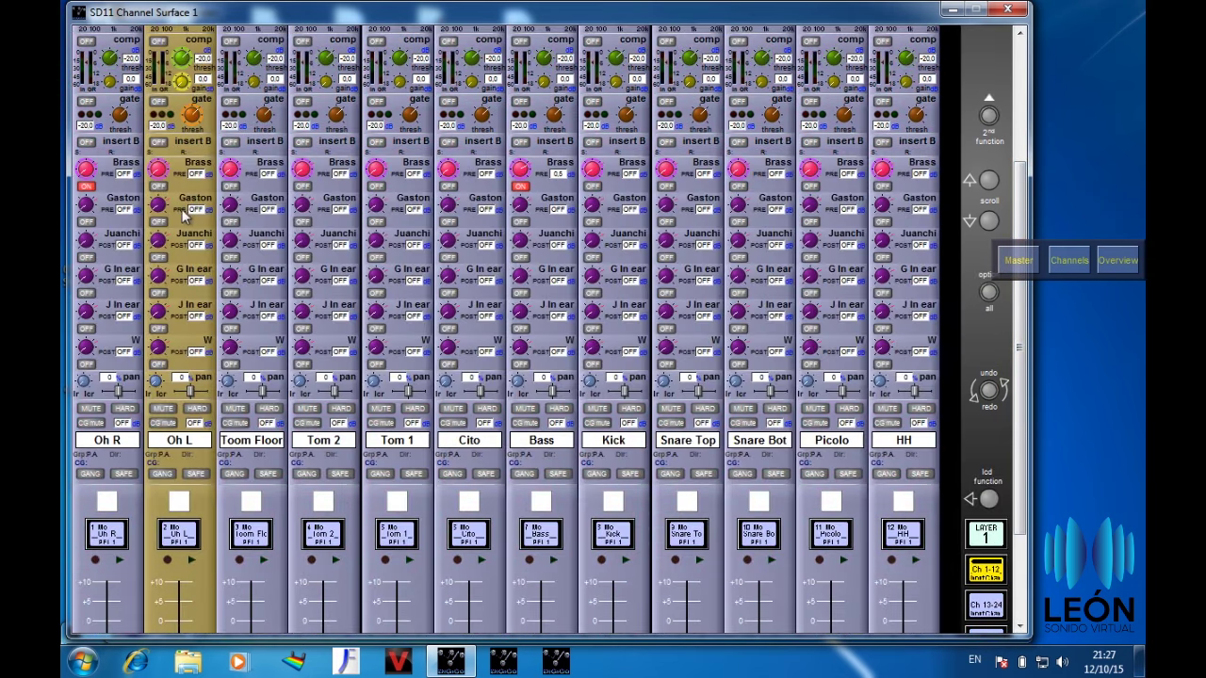
Return to the layer 2 aux outputs and set all sends of Aux 3, G In ear and J In ear to pre fader.
click(986, 534)
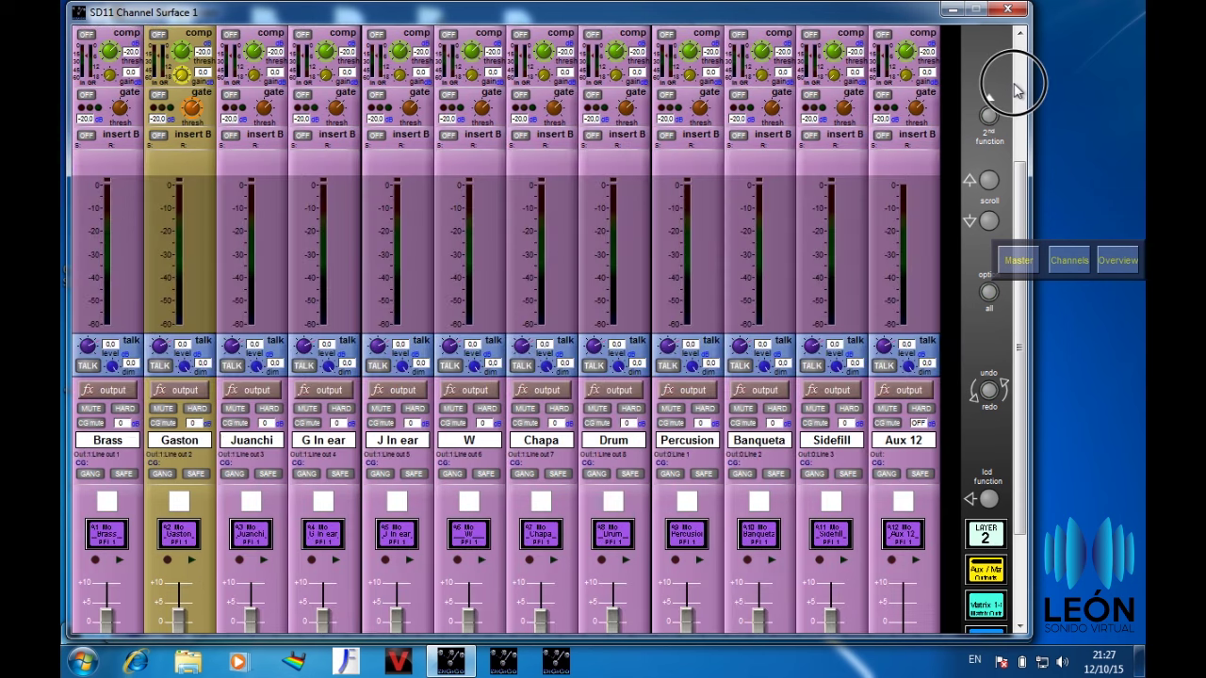
scroll(1018, 84, up, 2)
click(271, 42)
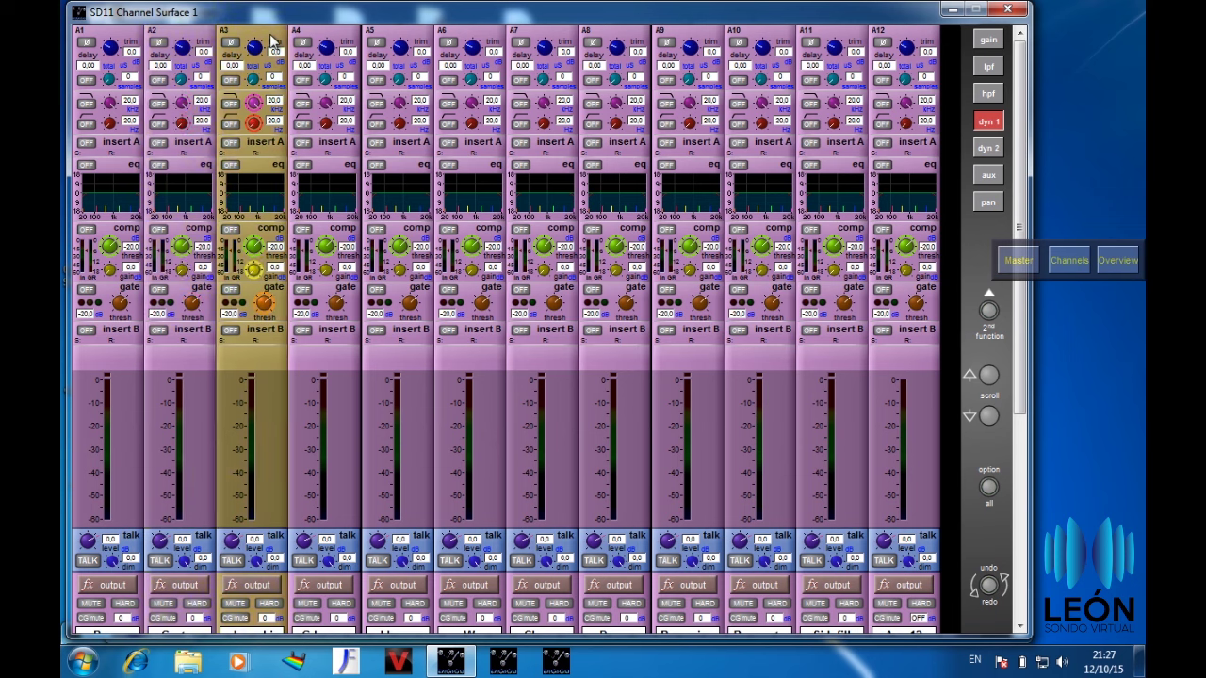
click(256, 155)
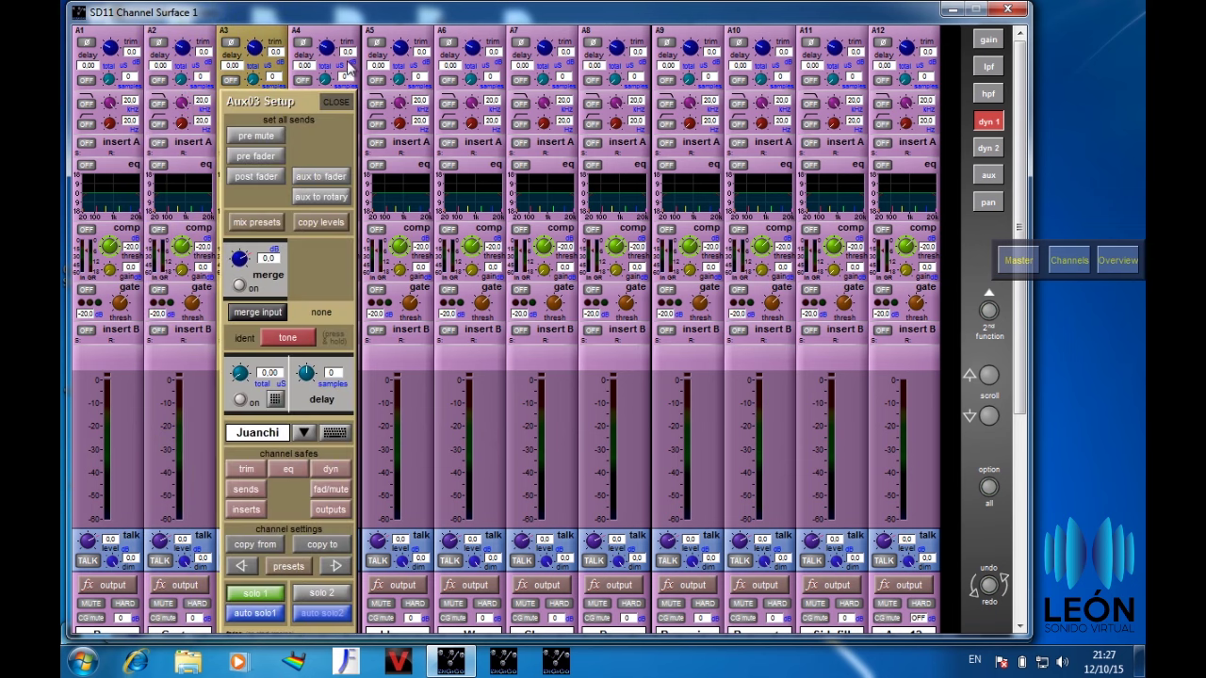
click(326, 36)
click(328, 162)
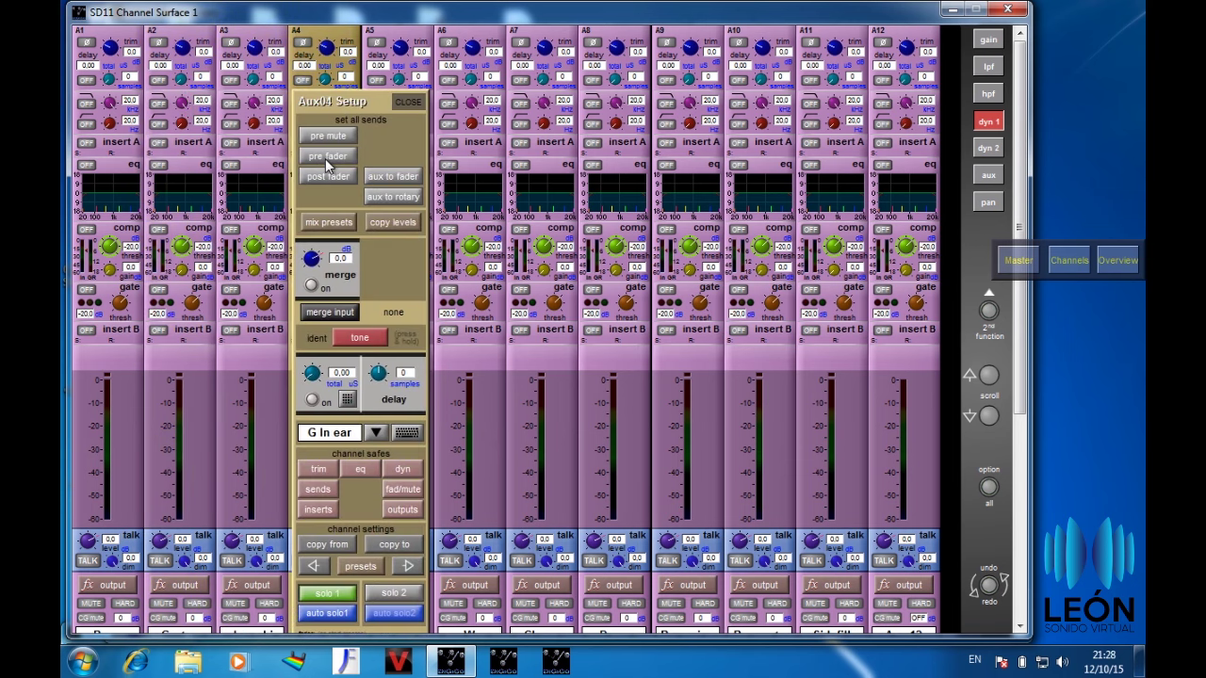
click(408, 36)
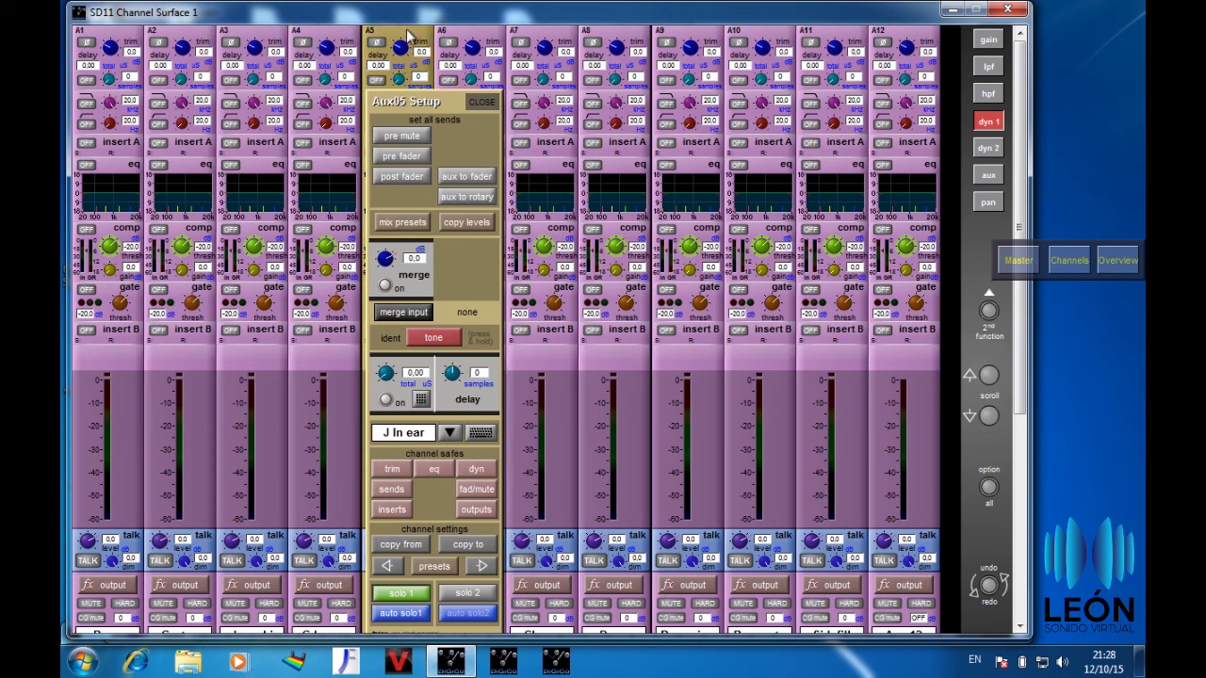
click(408, 156)
Set all sends of Aux 6 W through Aux 11 Sidefill to pre fader, close the aux setup and switch to the Master window.
click(480, 42)
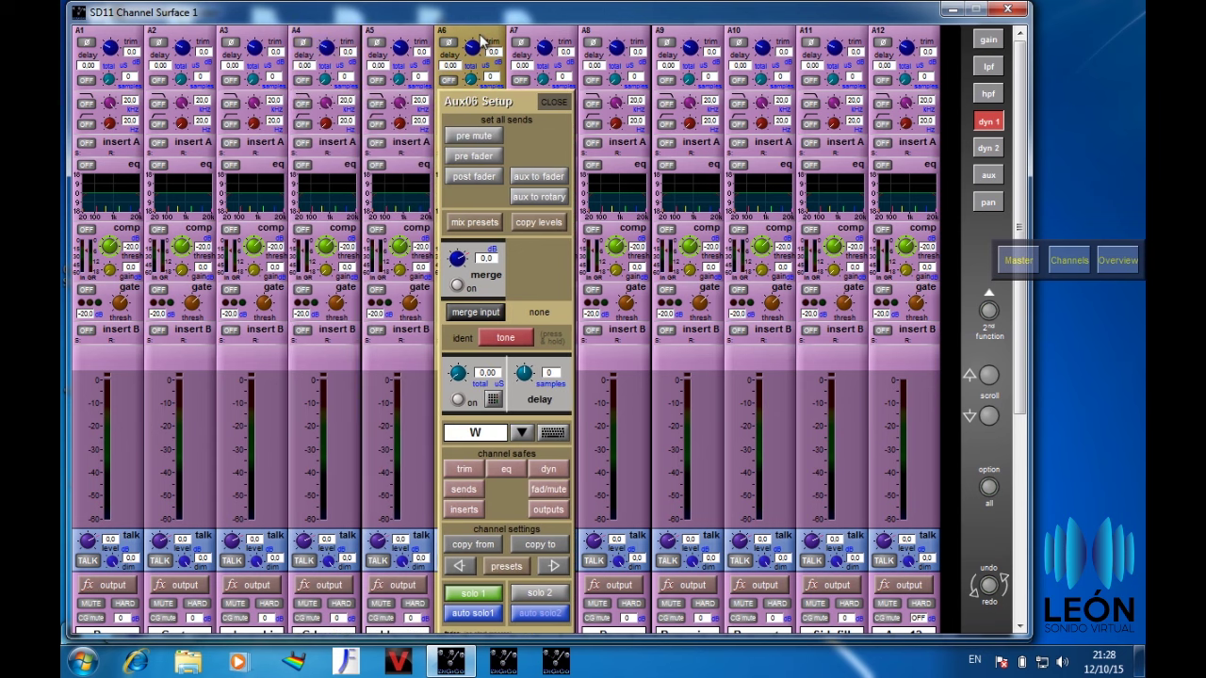
click(478, 157)
click(554, 41)
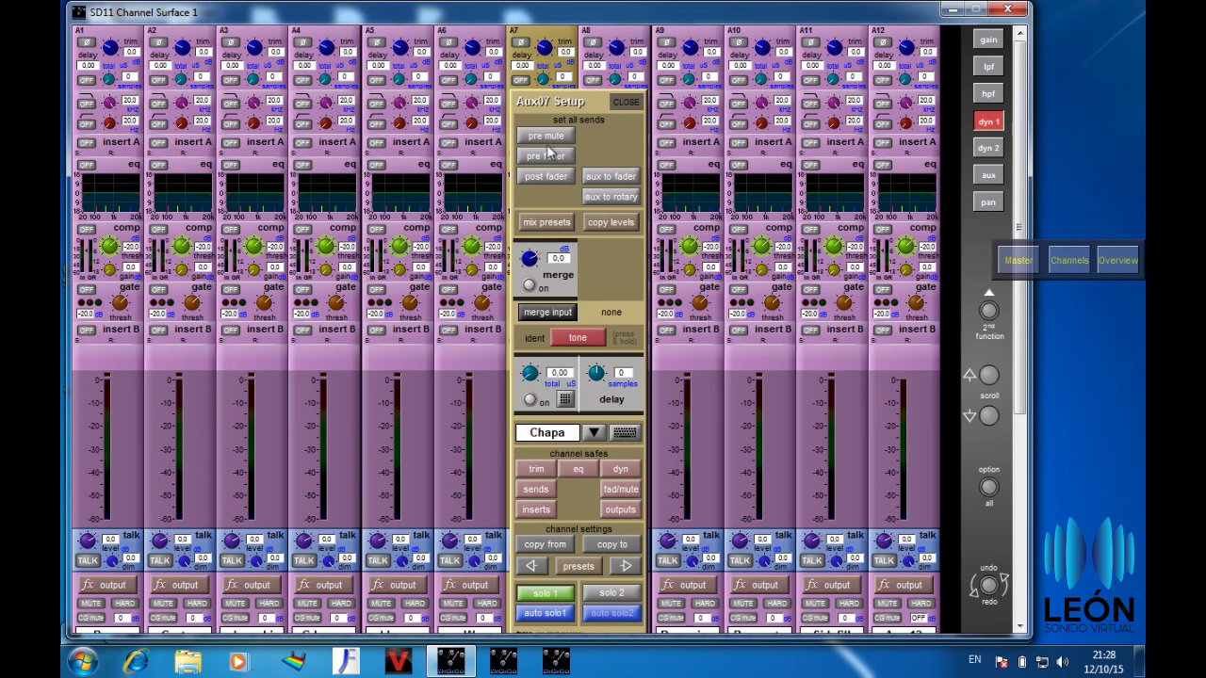
click(622, 44)
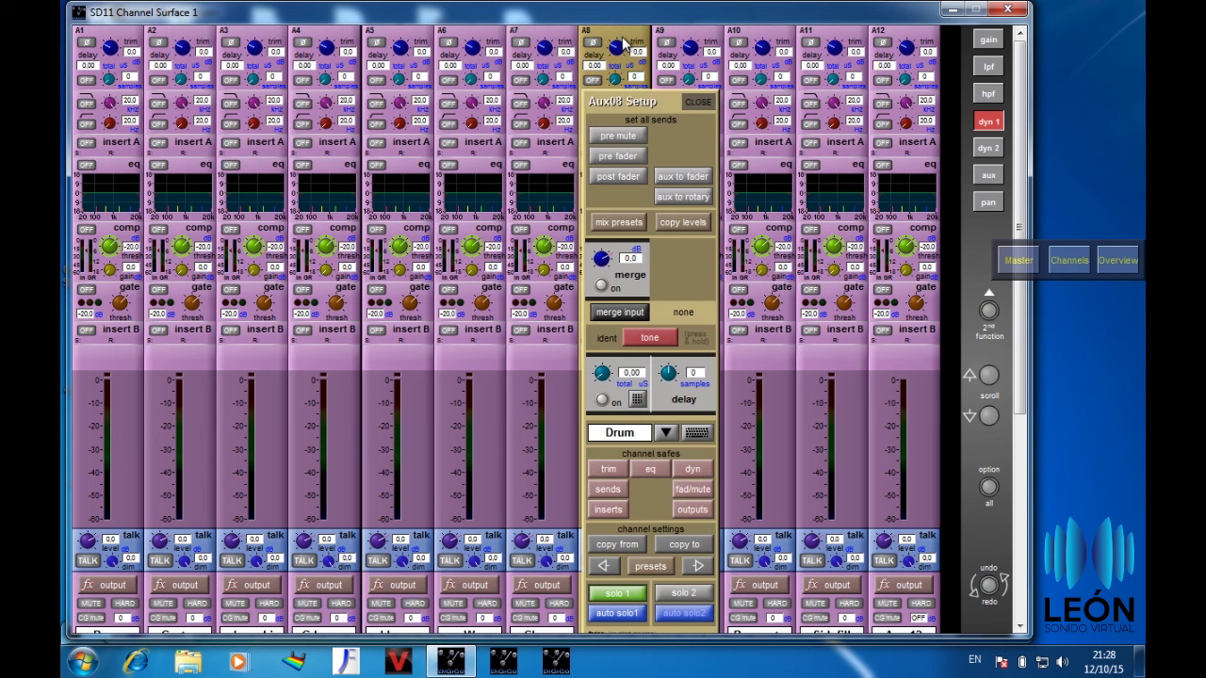
click(703, 44)
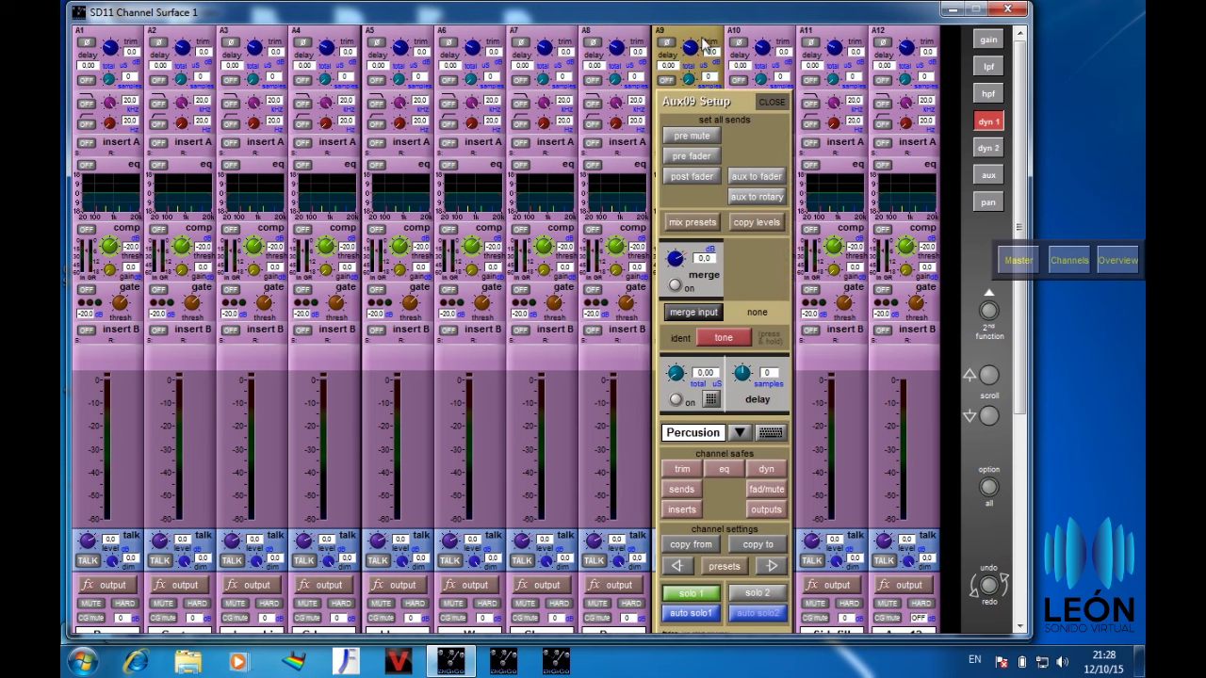
click(769, 38)
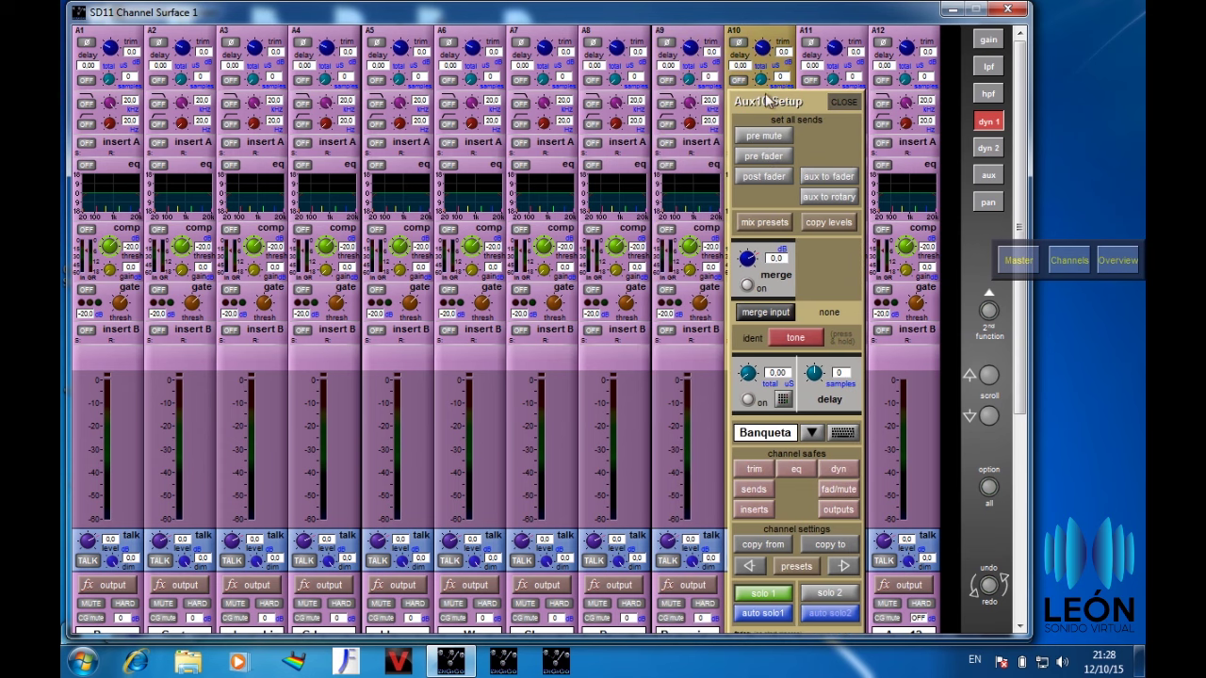
click(839, 39)
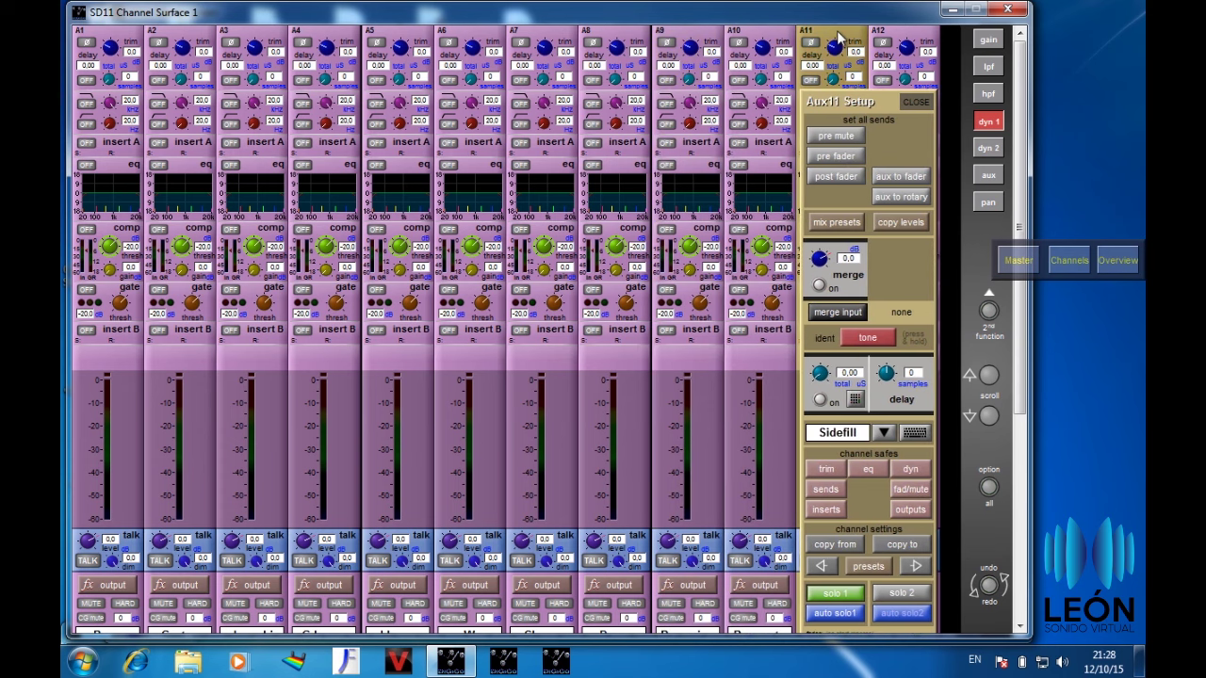
click(835, 158)
click(917, 102)
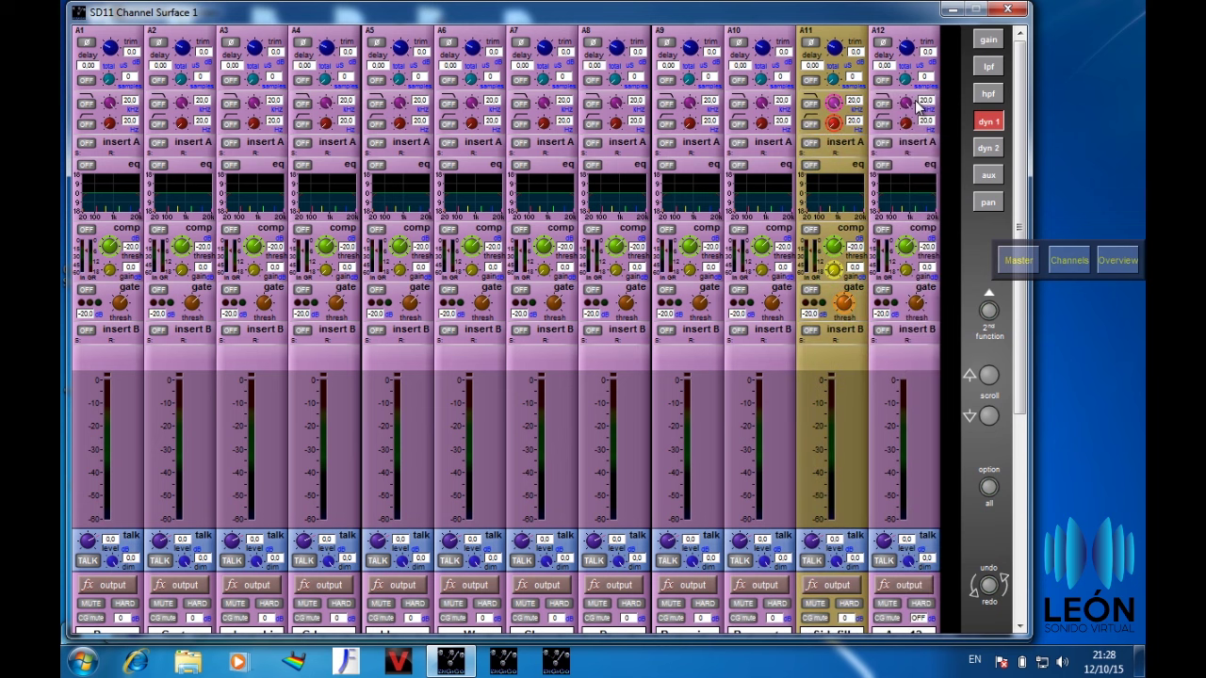
click(1023, 262)
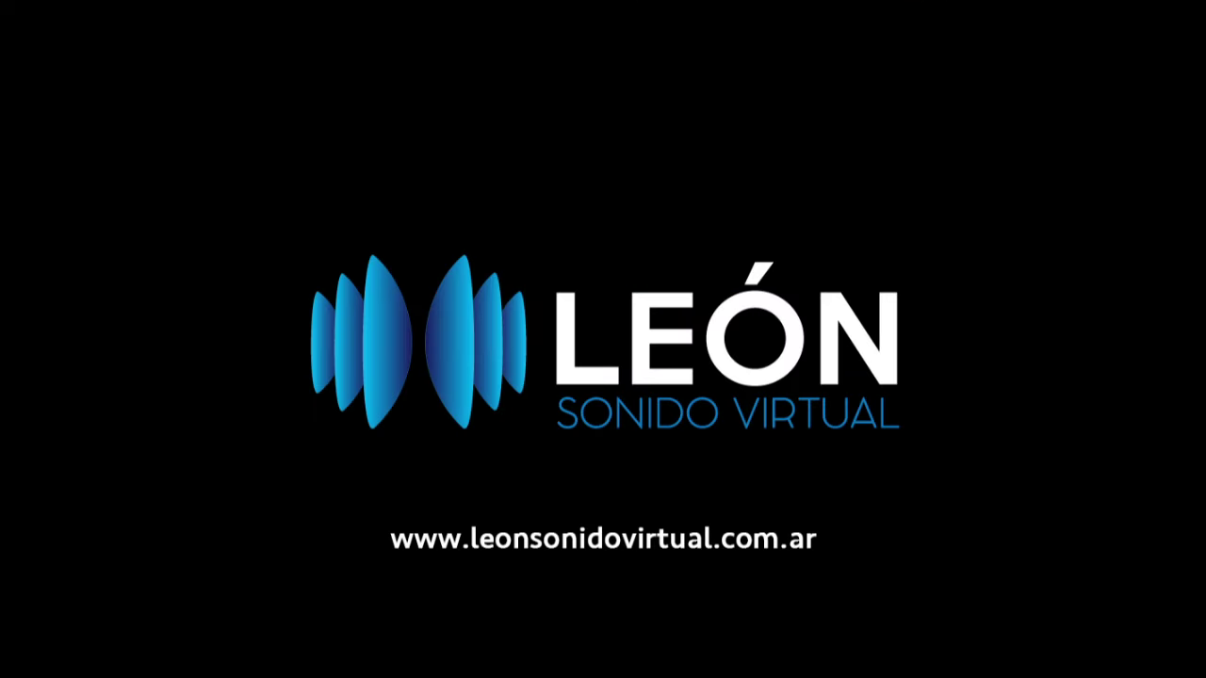